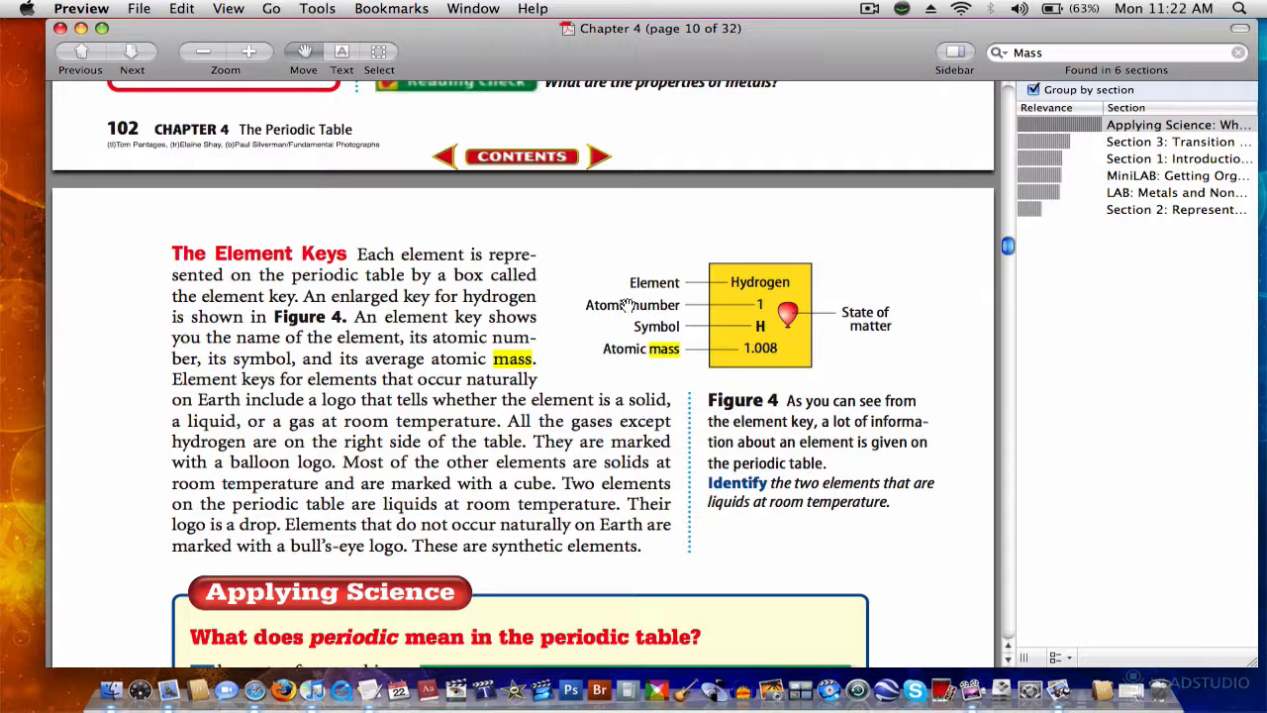
Step: Open the YouTube Exports project from the desktop in iMovie HD, without viewing the trash contents
key(F11)
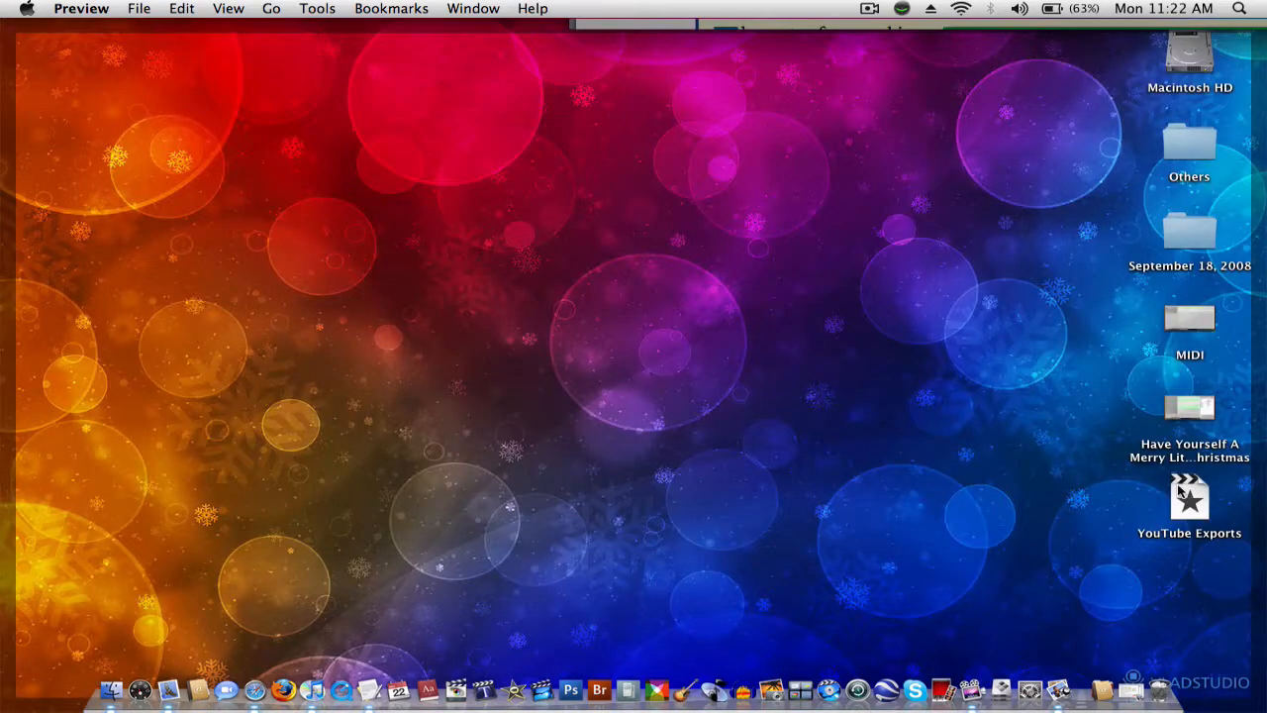
click(1182, 494)
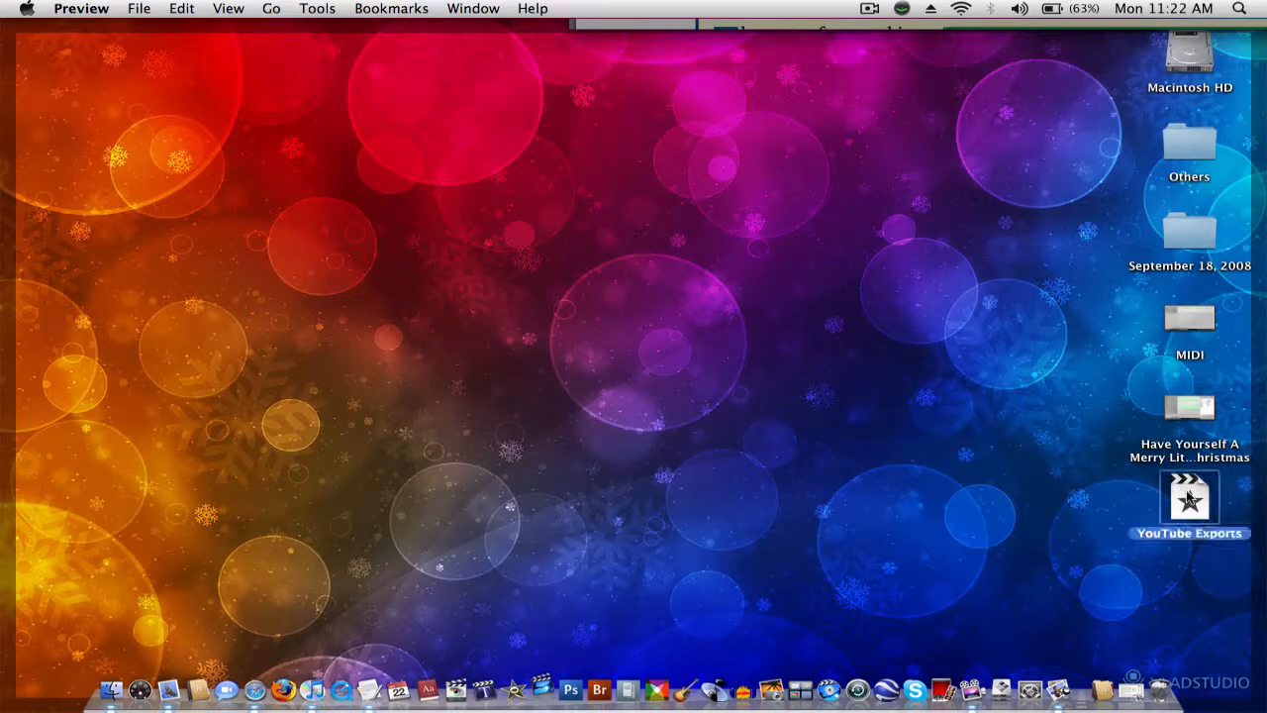
double_click(1189, 500)
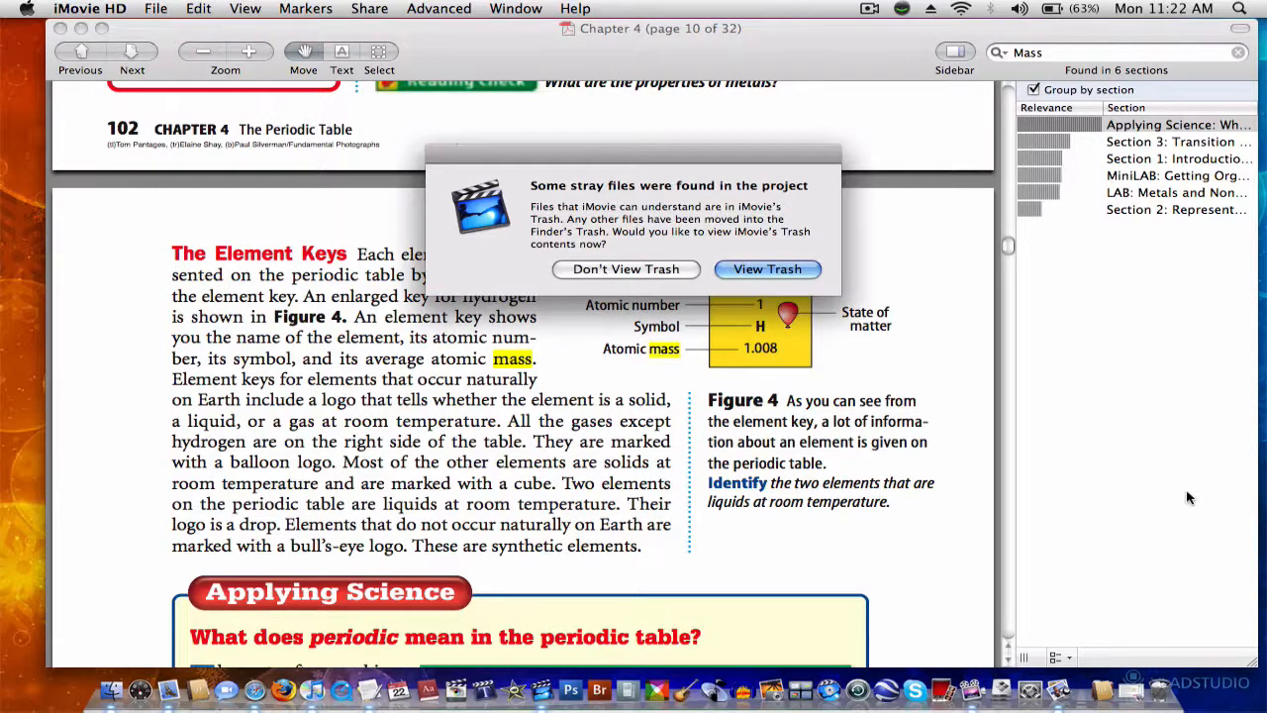
click(647, 274)
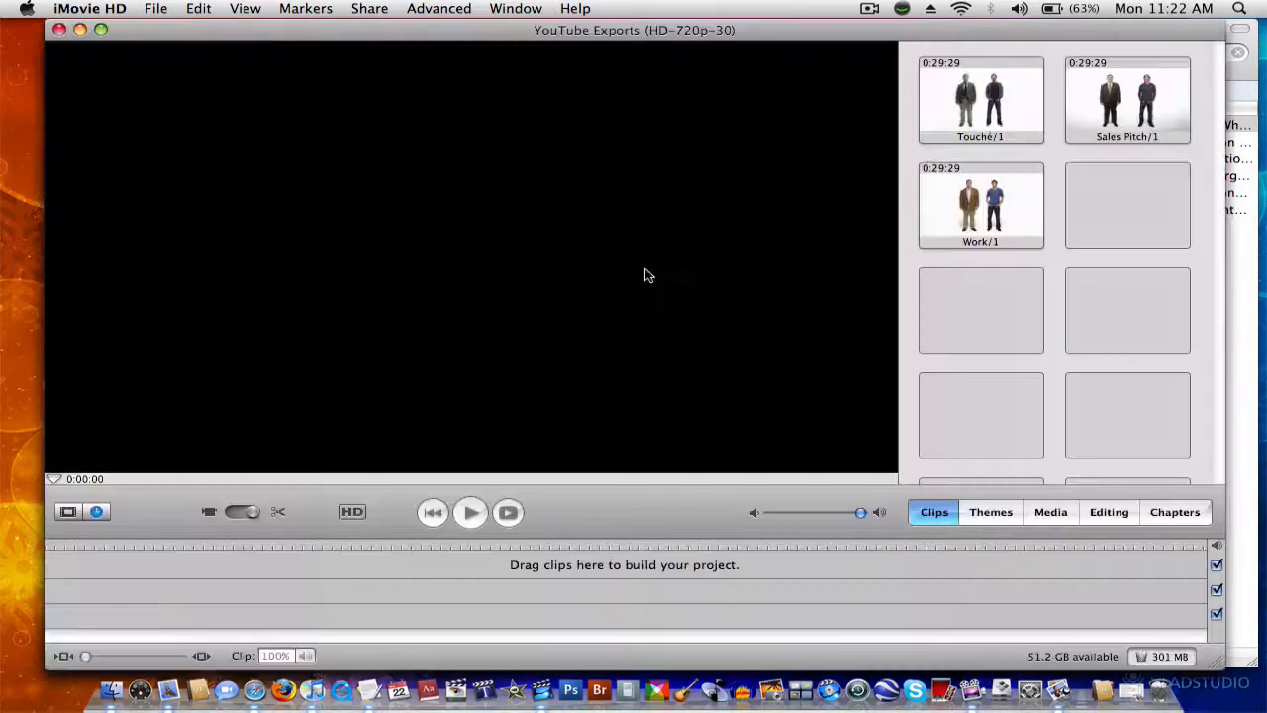
Step: Place the Sales Pitch clip at the start of the project's empty timeline
click(1096, 133)
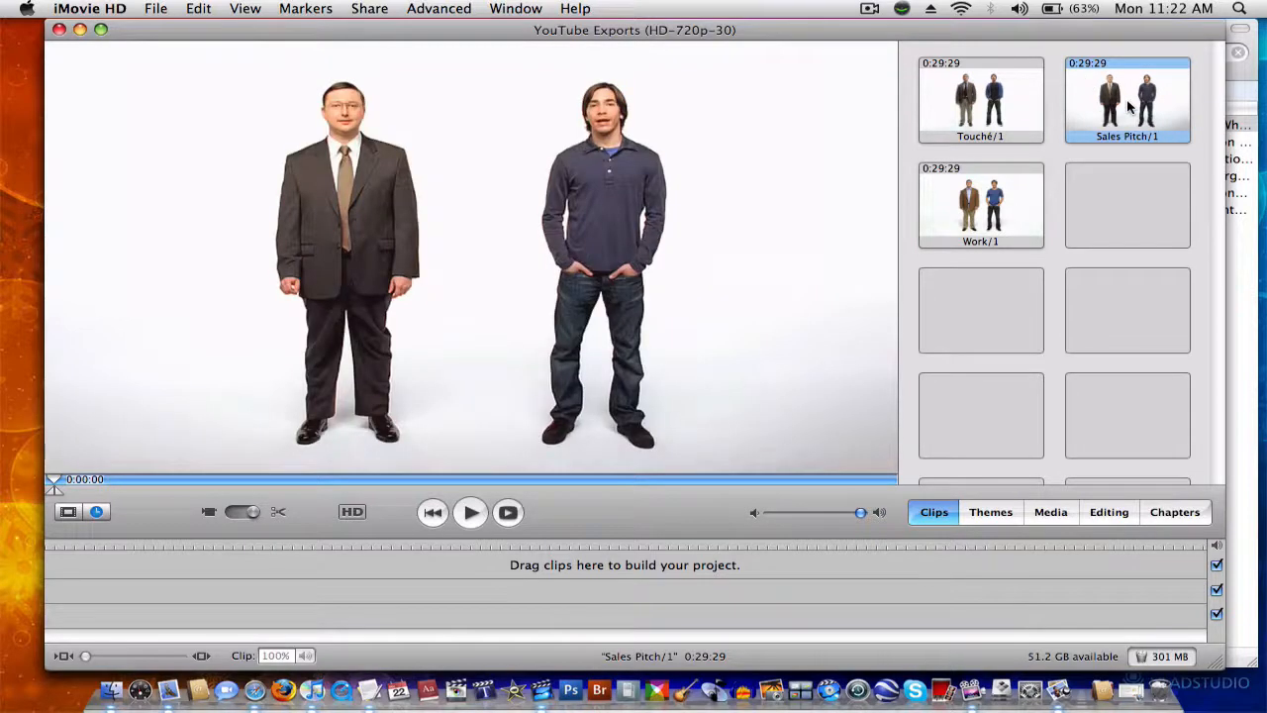
drag(1129, 107, 62, 584)
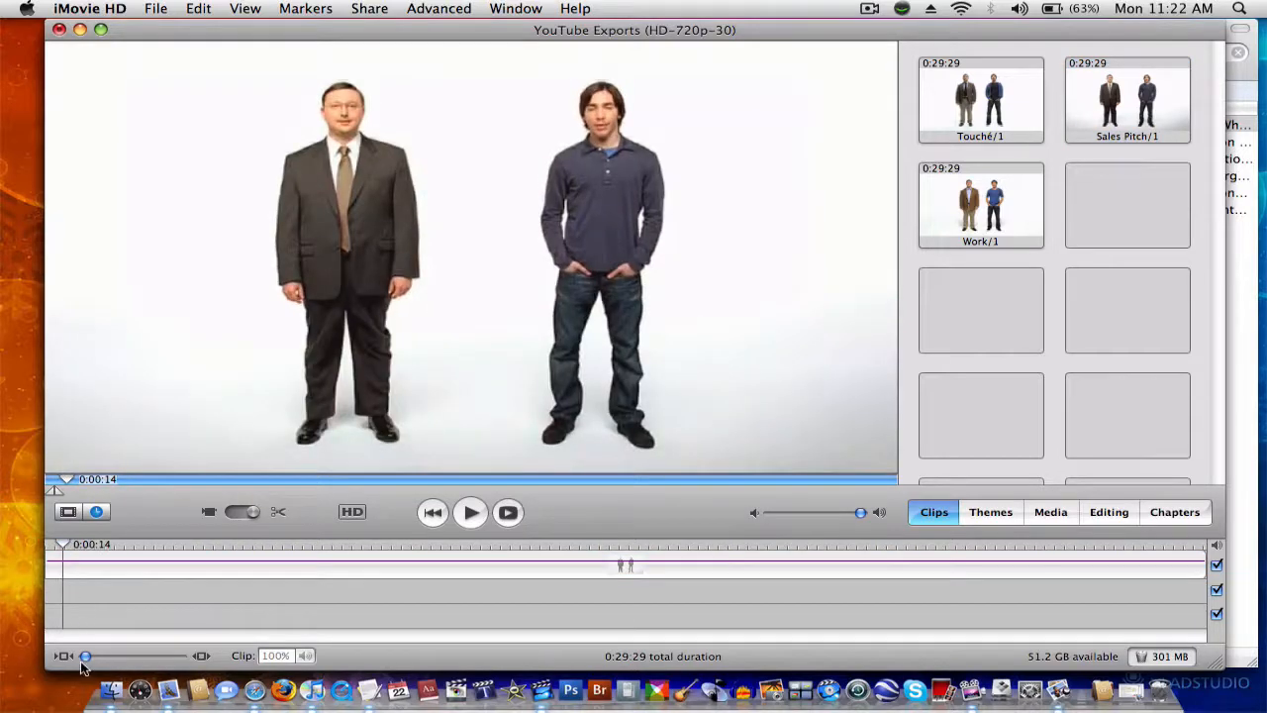
click(102, 686)
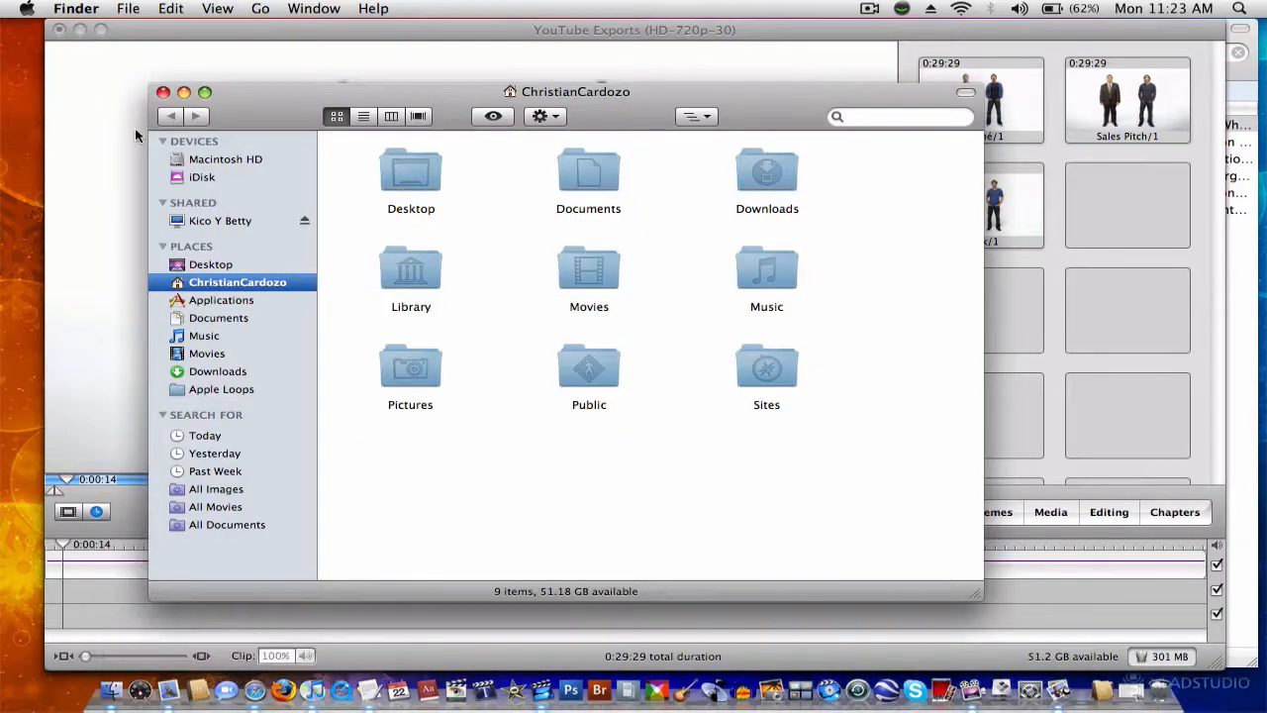
click(129, 132)
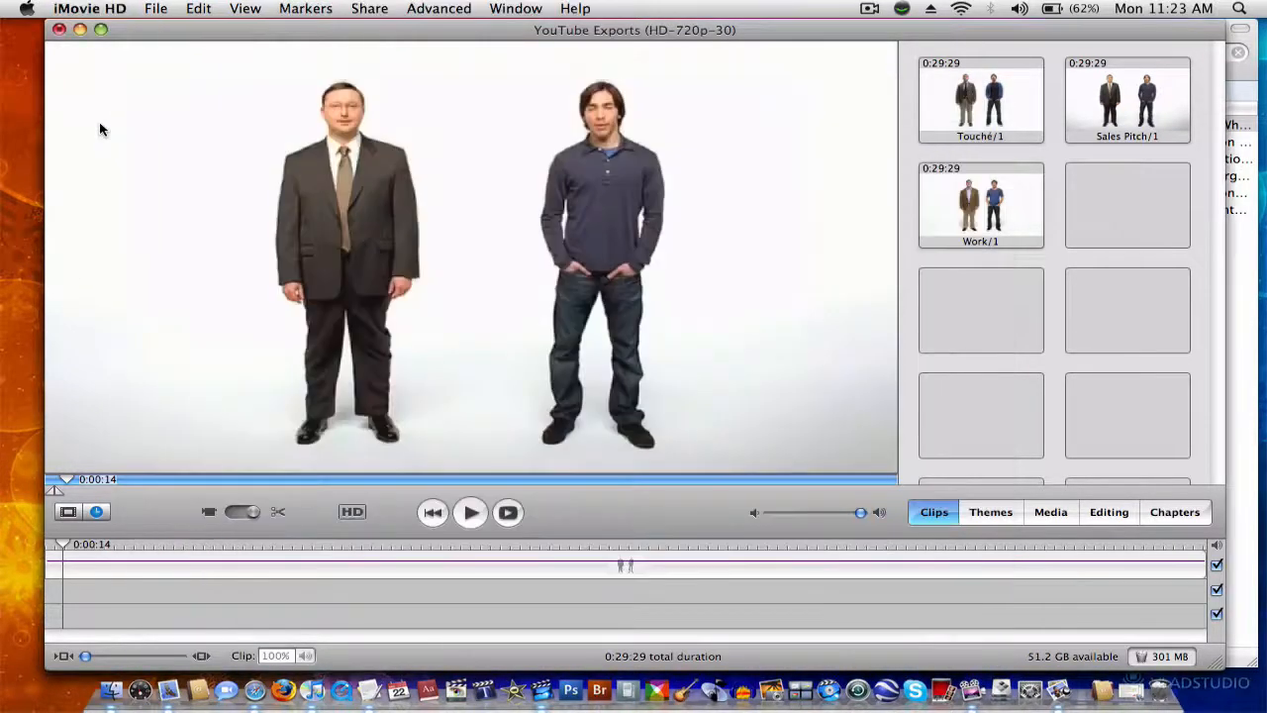
Step: Start a new project with the HDV 720p video format, then cancel its creation
click(152, 12)
click(162, 29)
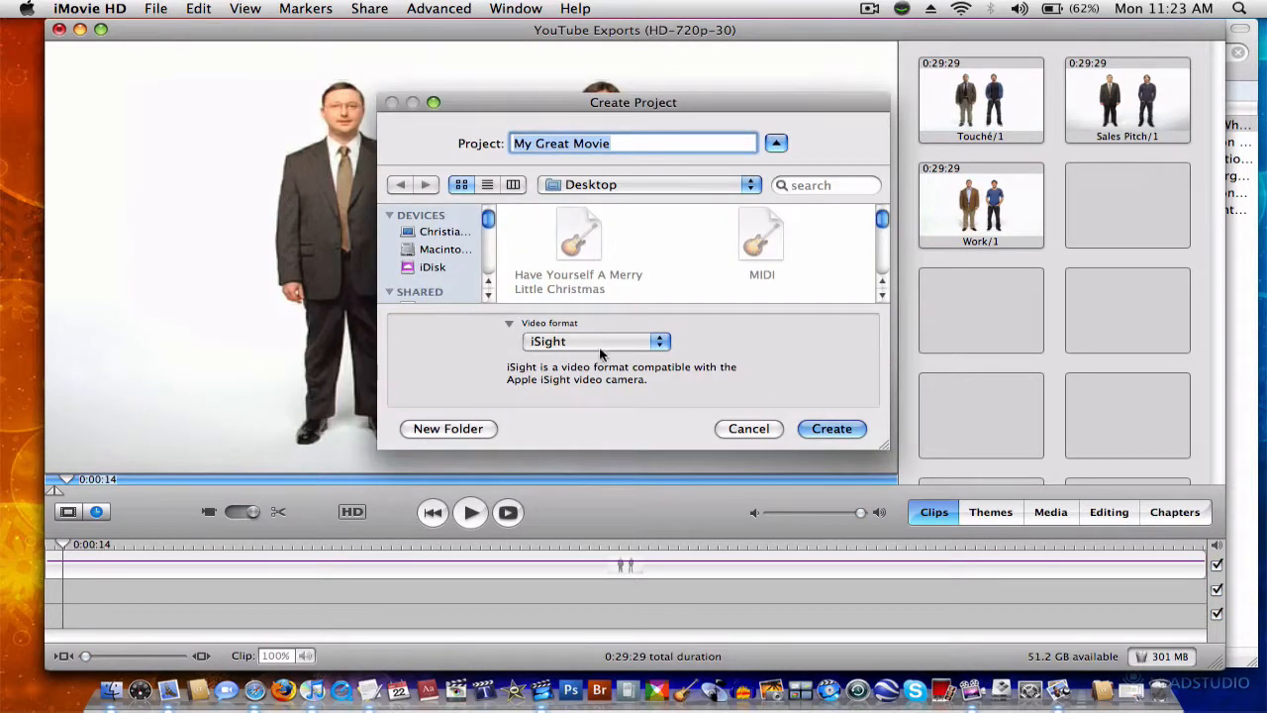
click(601, 343)
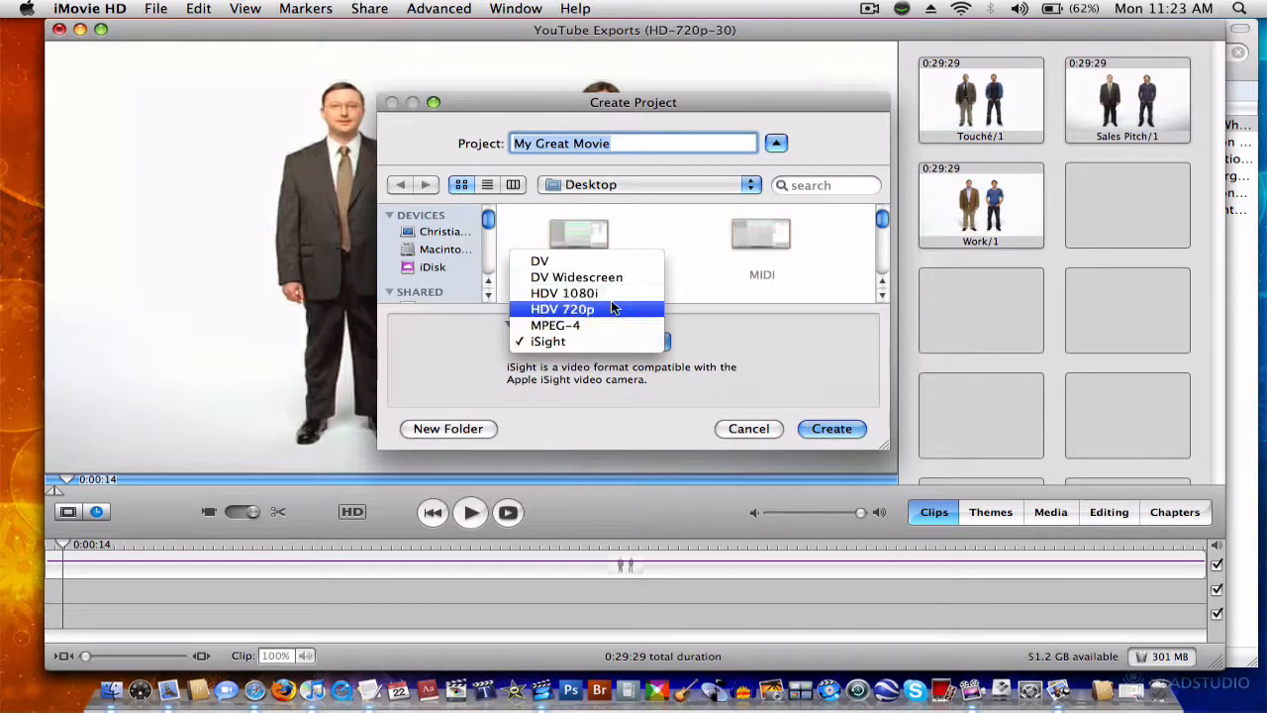
click(612, 309)
click(750, 426)
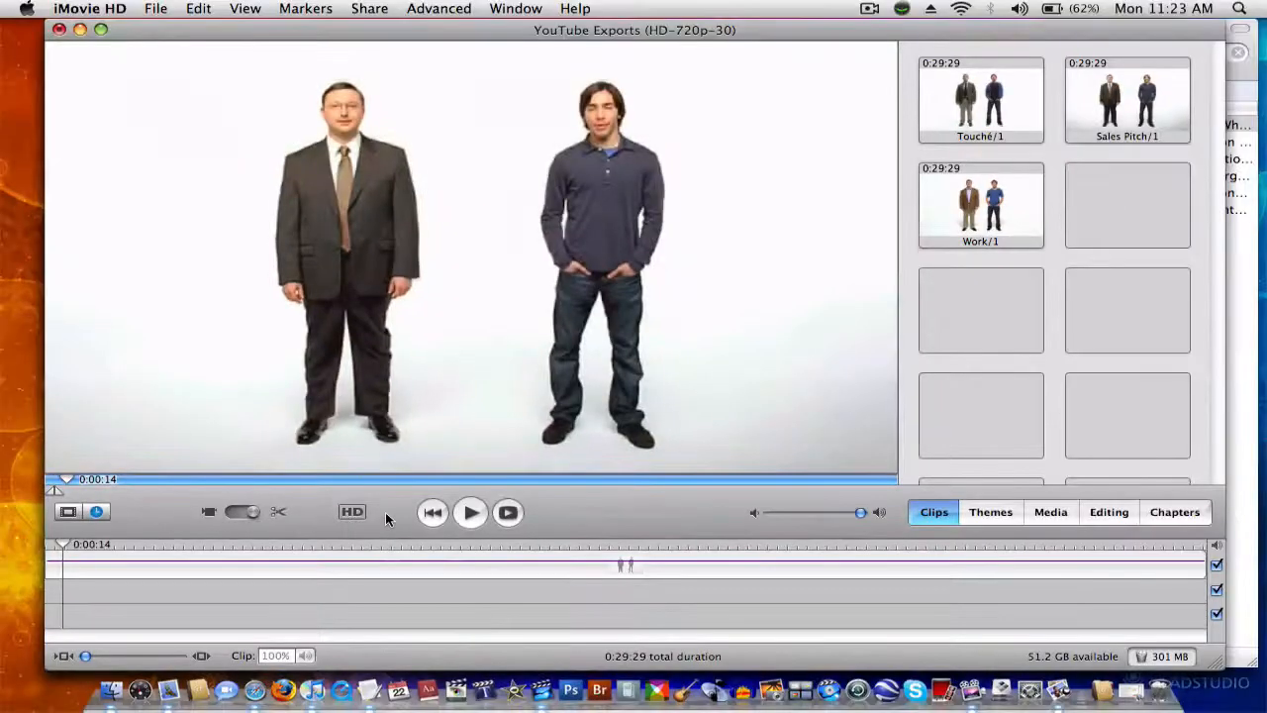
Step: Switch to Finder and browse through Movies, Video Downloads and Mac Ads to the Get A Mac Ads folder
key(F9)
click(291, 192)
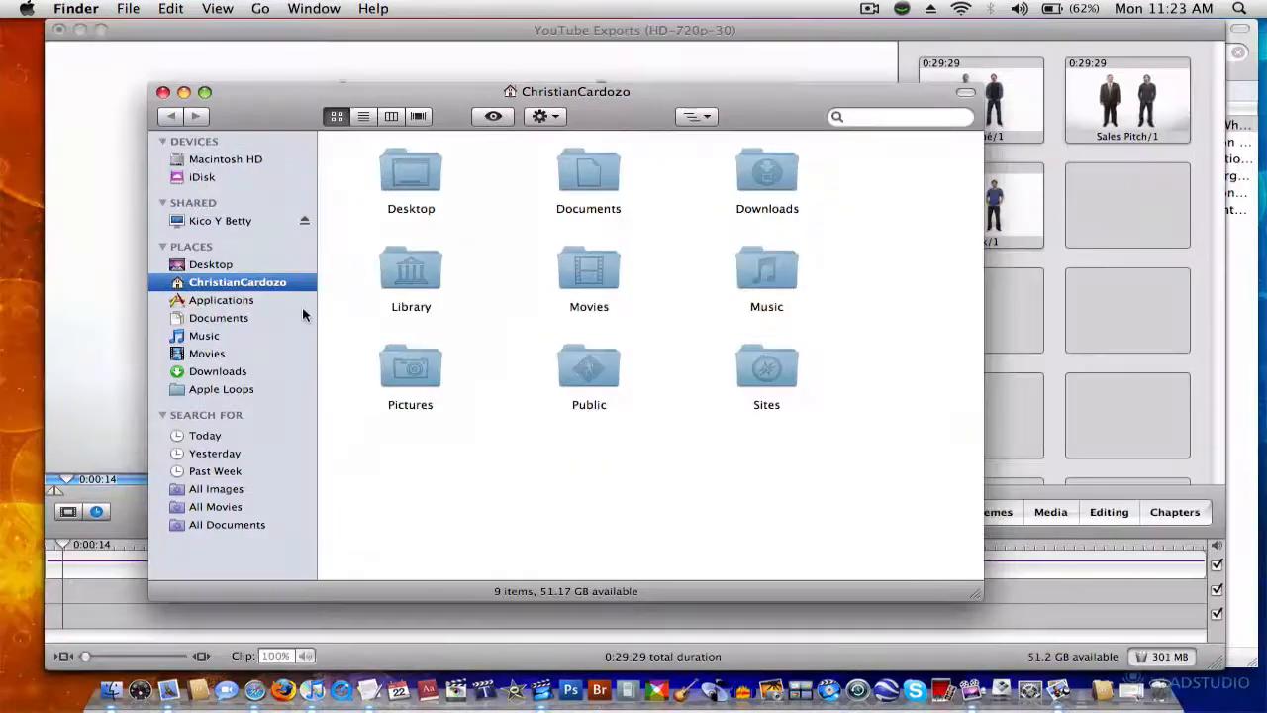
click(180, 353)
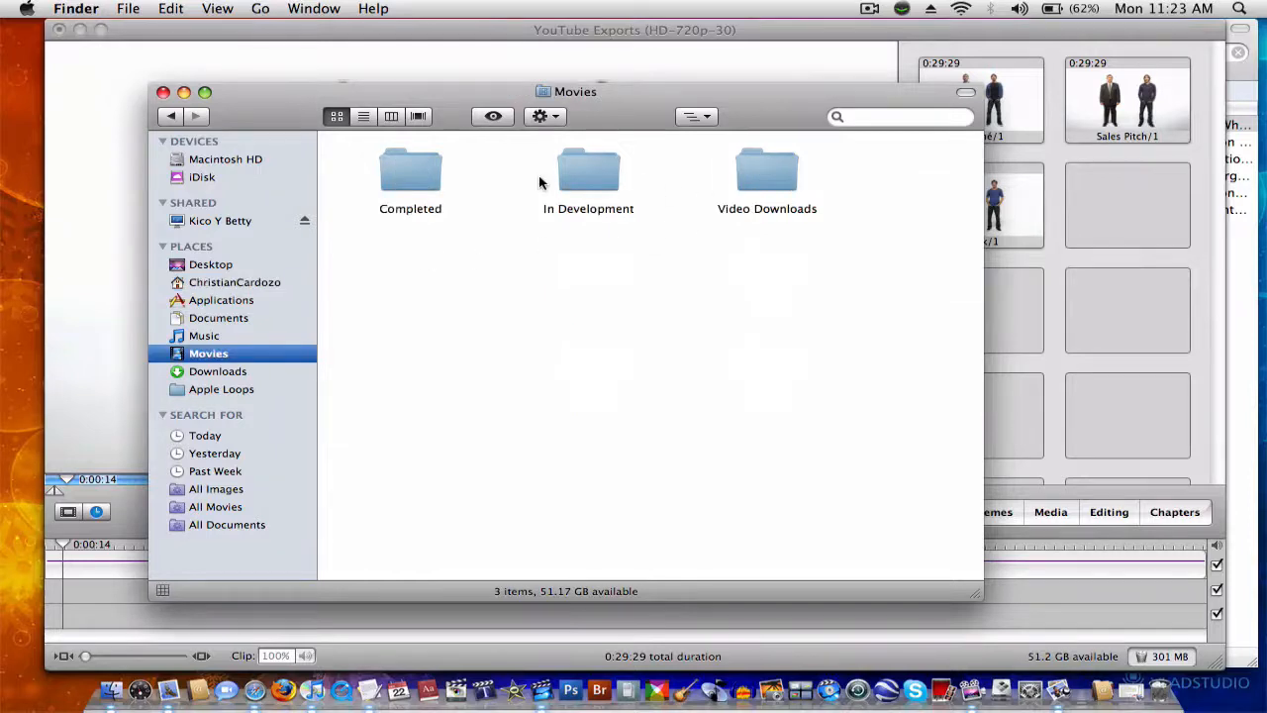
double_click(767, 169)
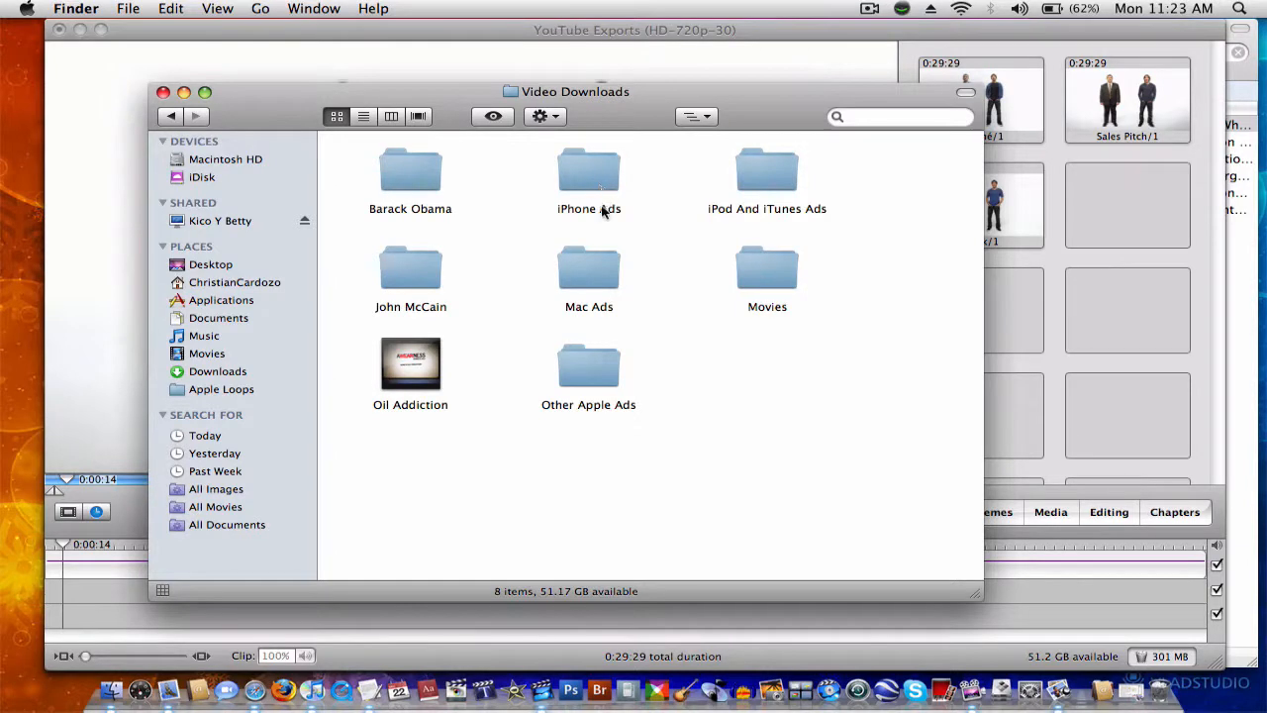
click(586, 265)
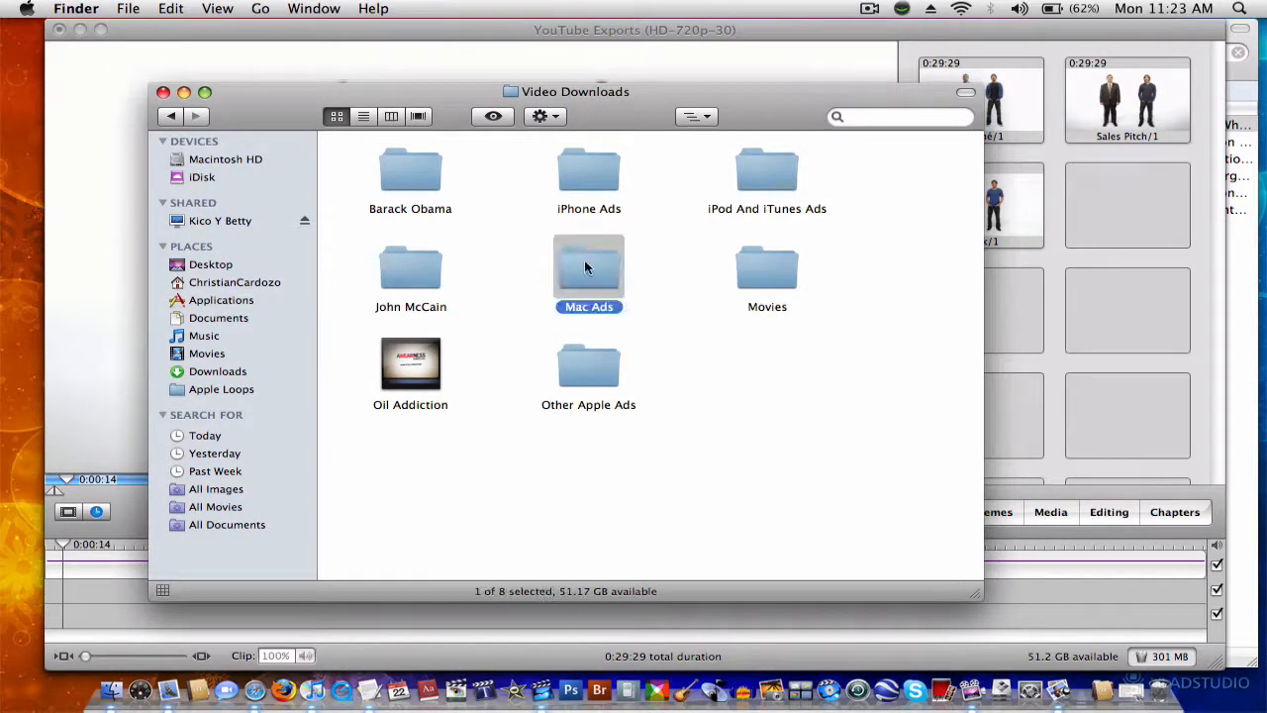
double_click(758, 179)
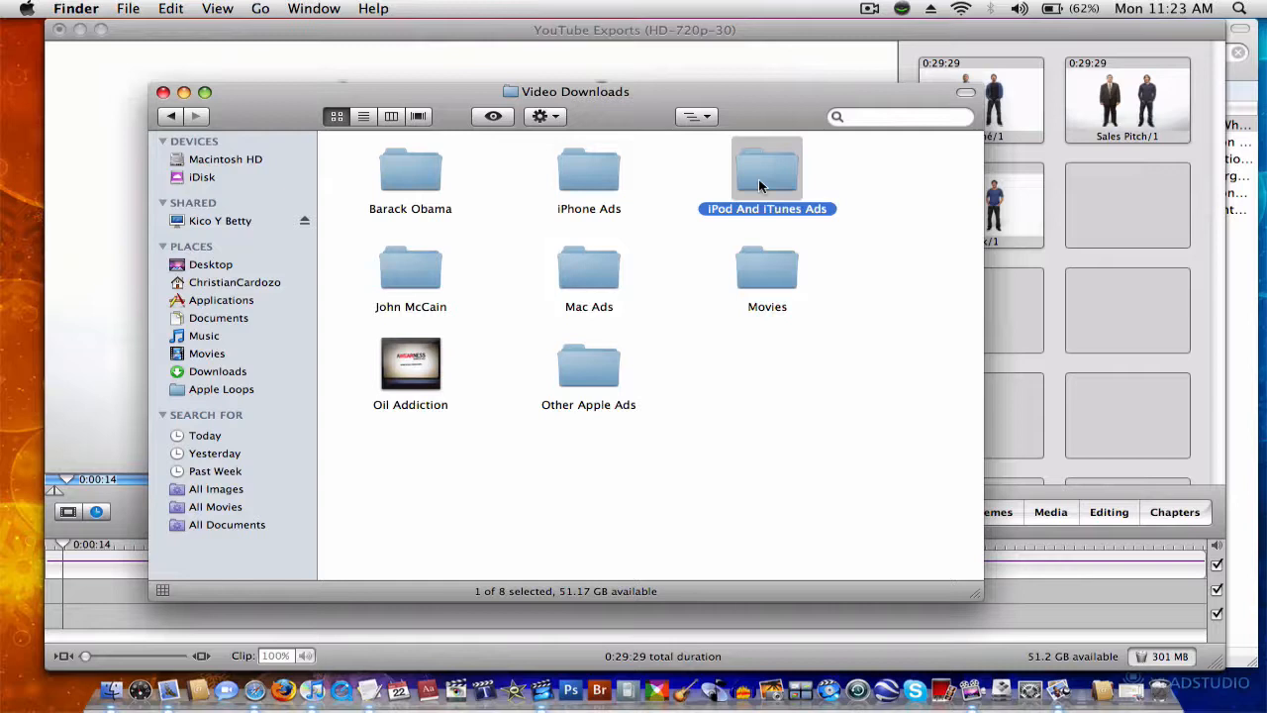
click(172, 116)
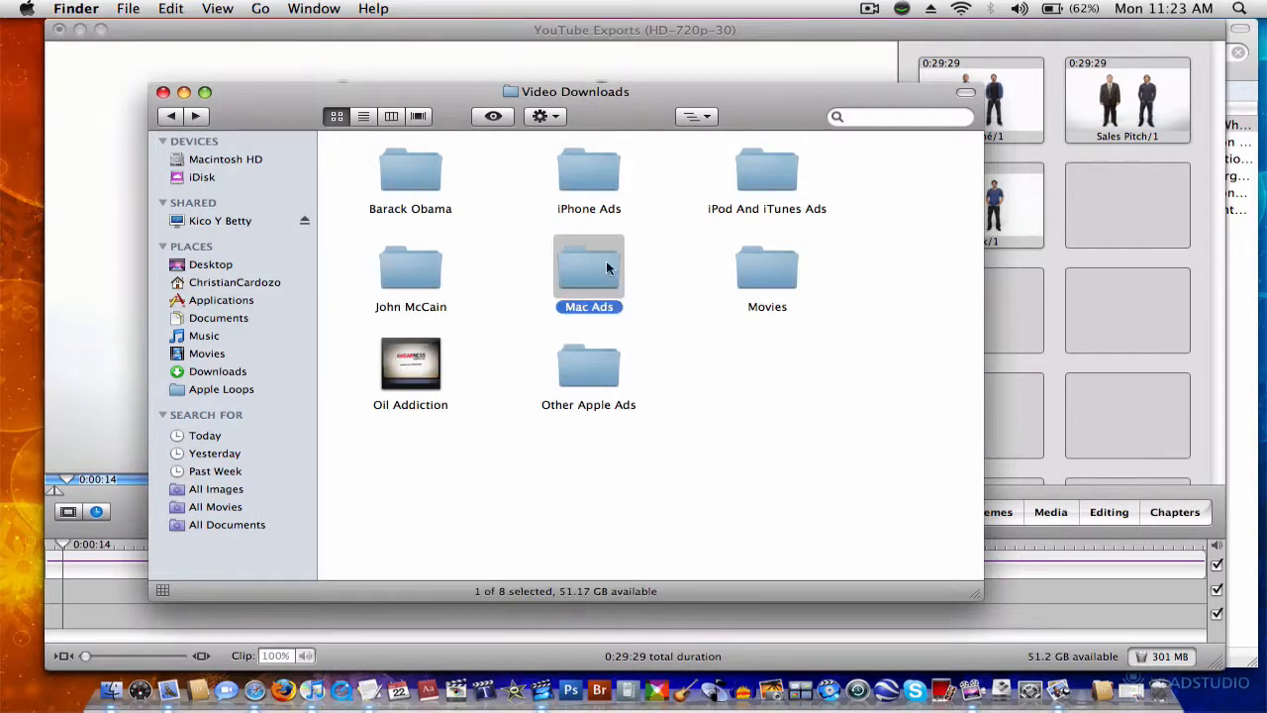
double_click(606, 265)
double_click(404, 181)
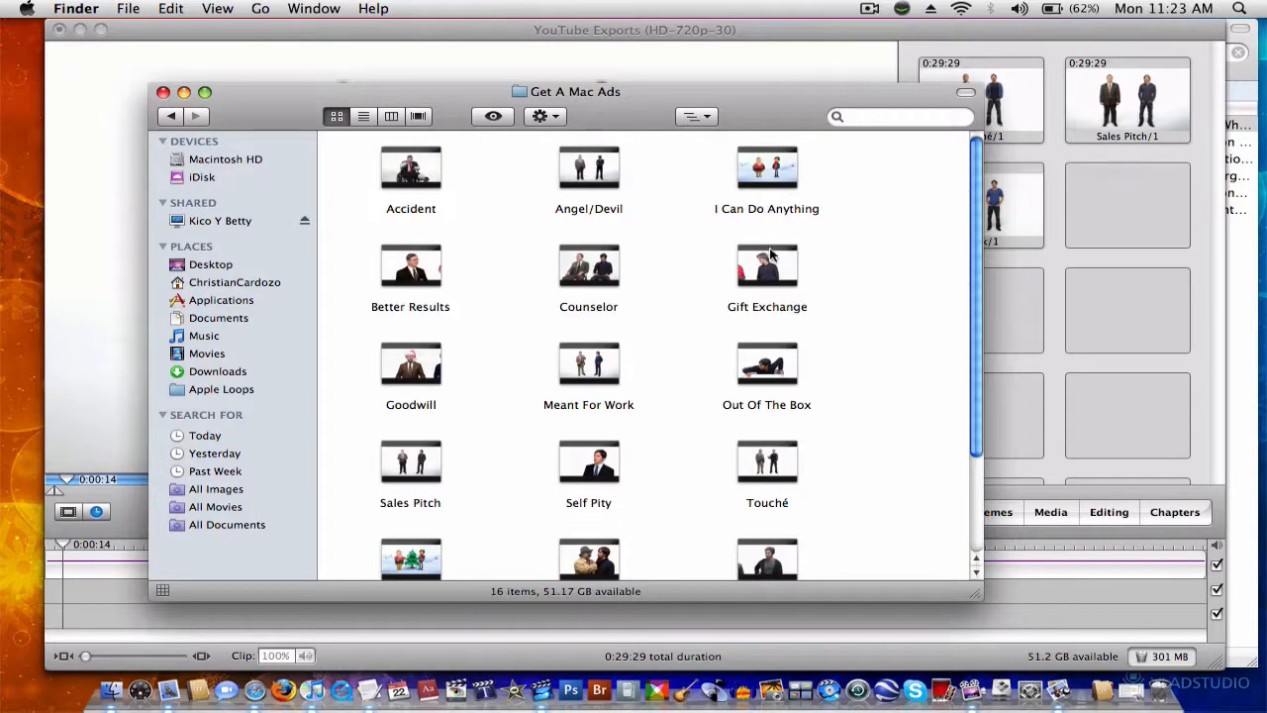
Step: Open the Gift Exchange video in QuickTime Player and show its movie inspector to examine the format, frame rate and size
right_click(764, 272)
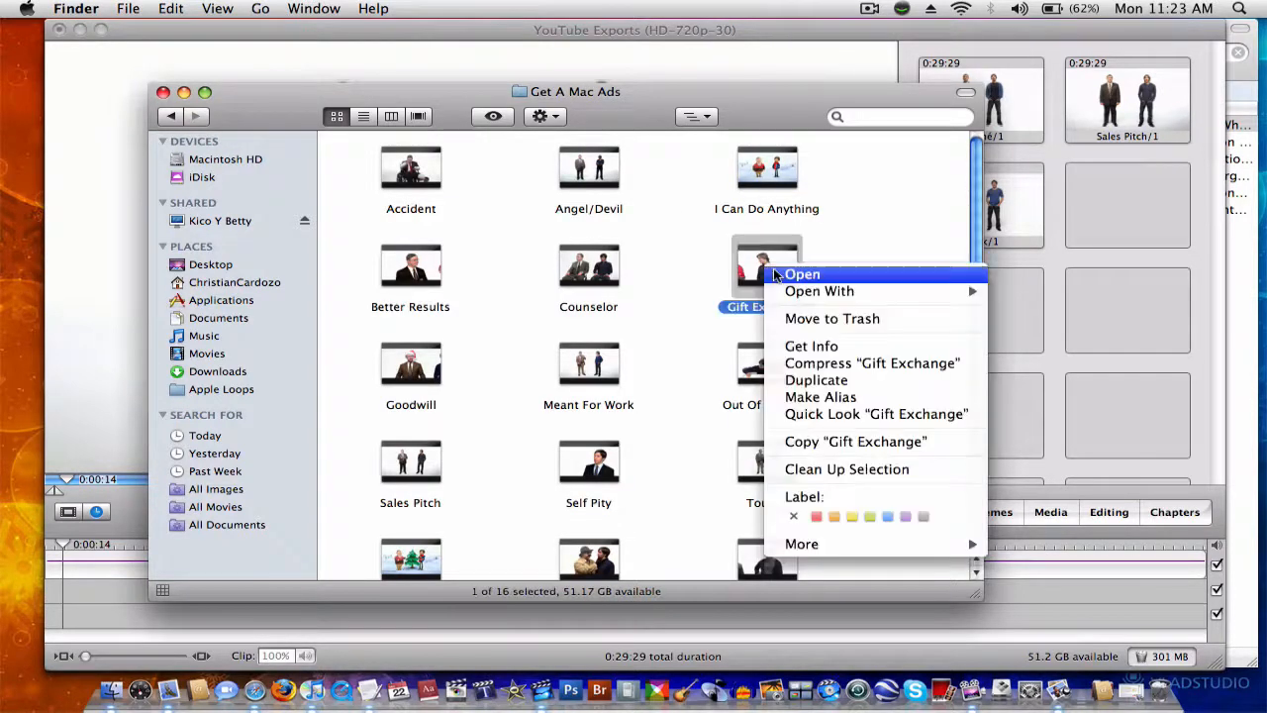
mouse_move(850, 291)
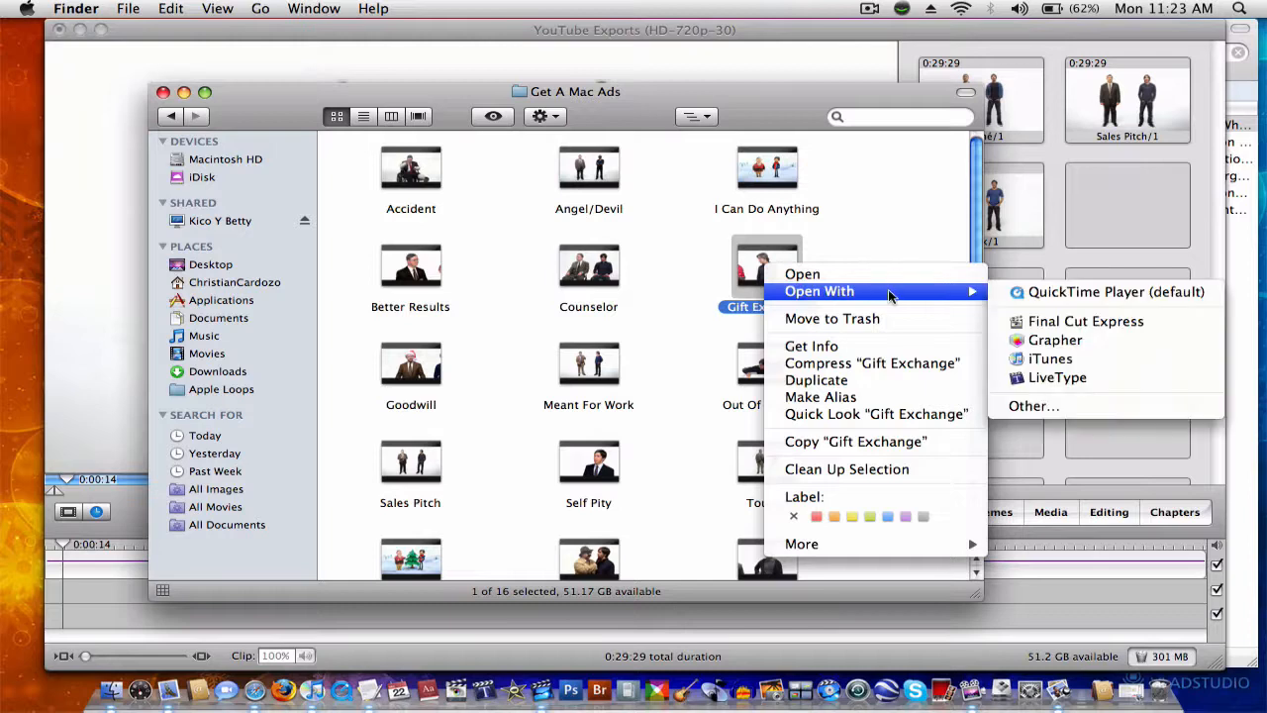
click(1049, 289)
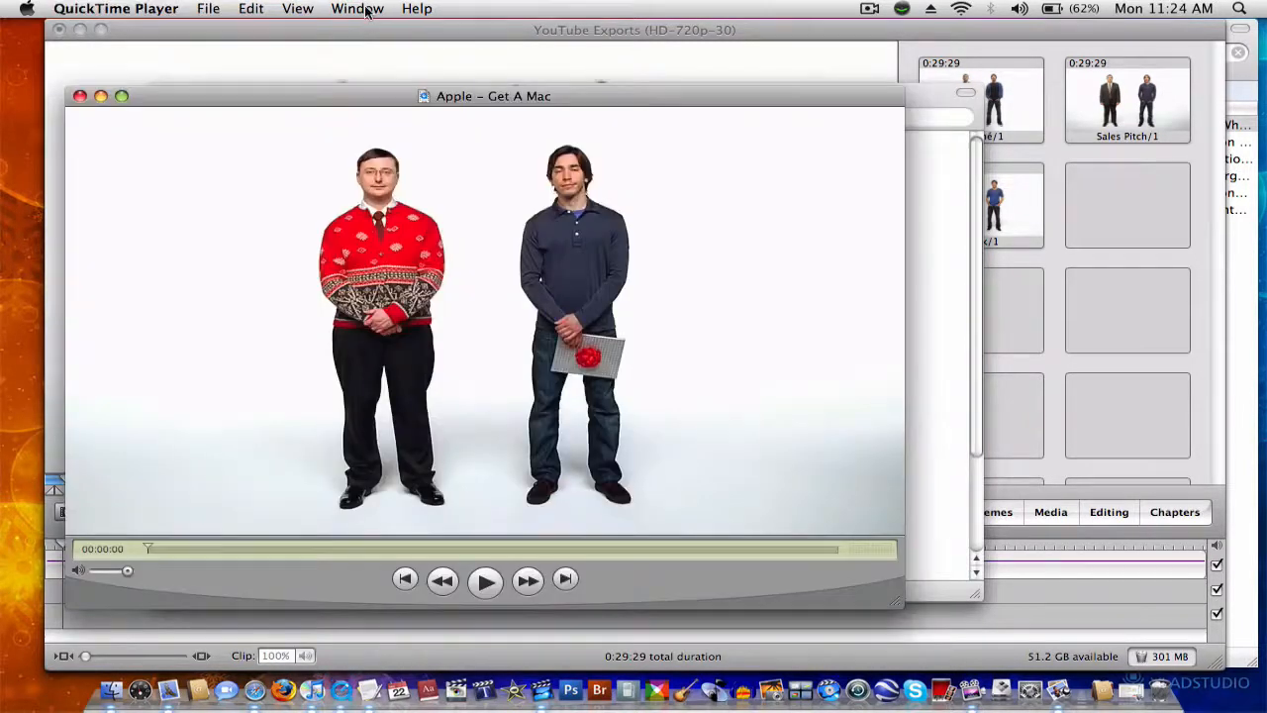
click(357, 9)
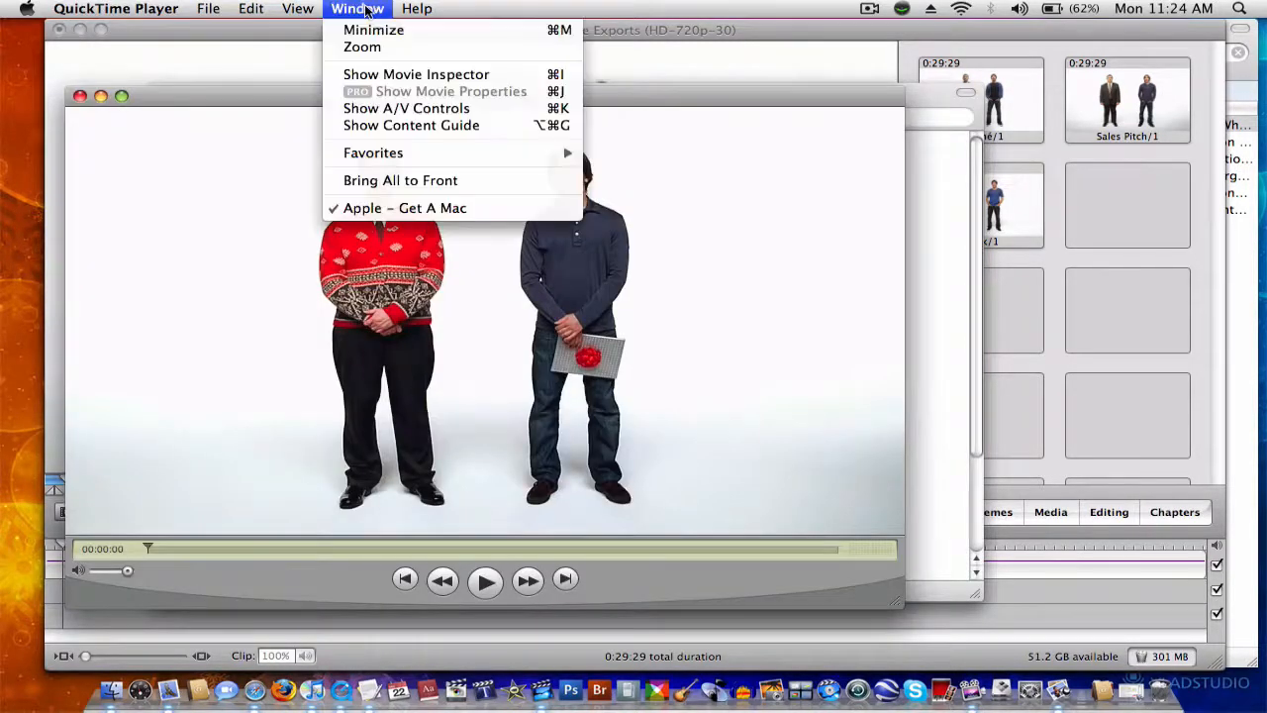
click(396, 75)
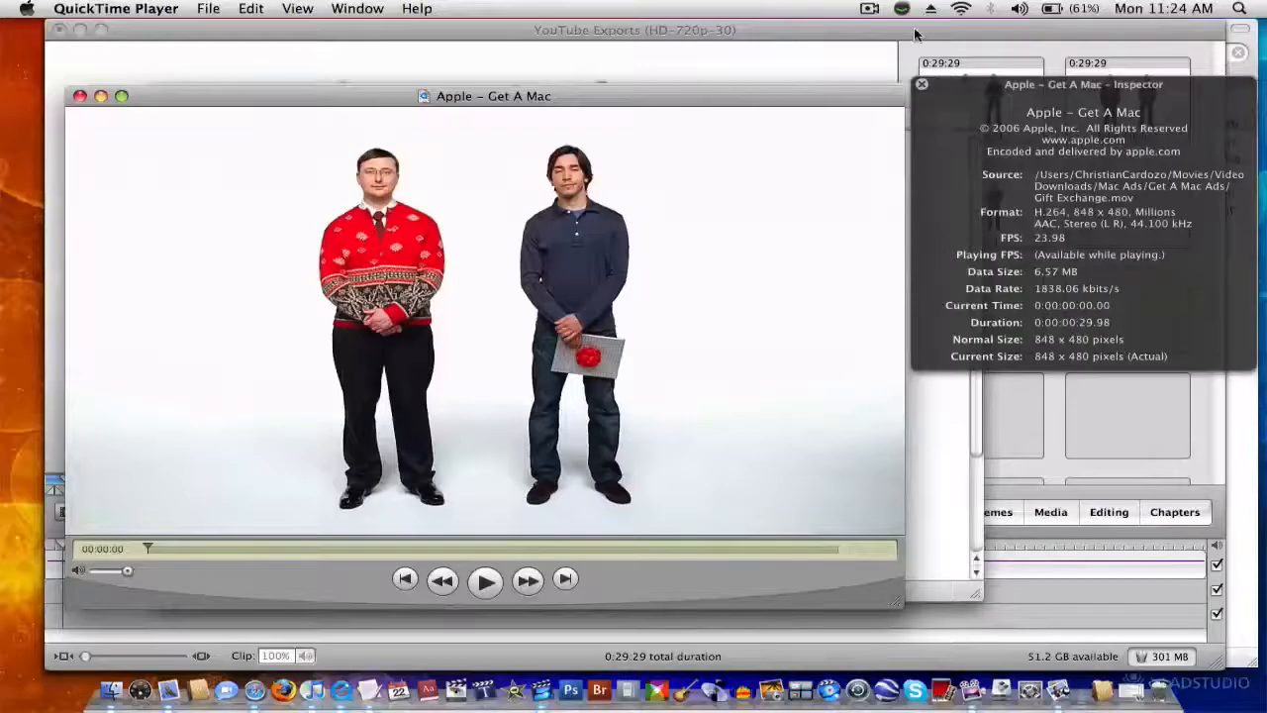
Step: Close the movie inspector and the Gift Exchange video, and return to the YouTube Exports project in iMovie HD
click(921, 85)
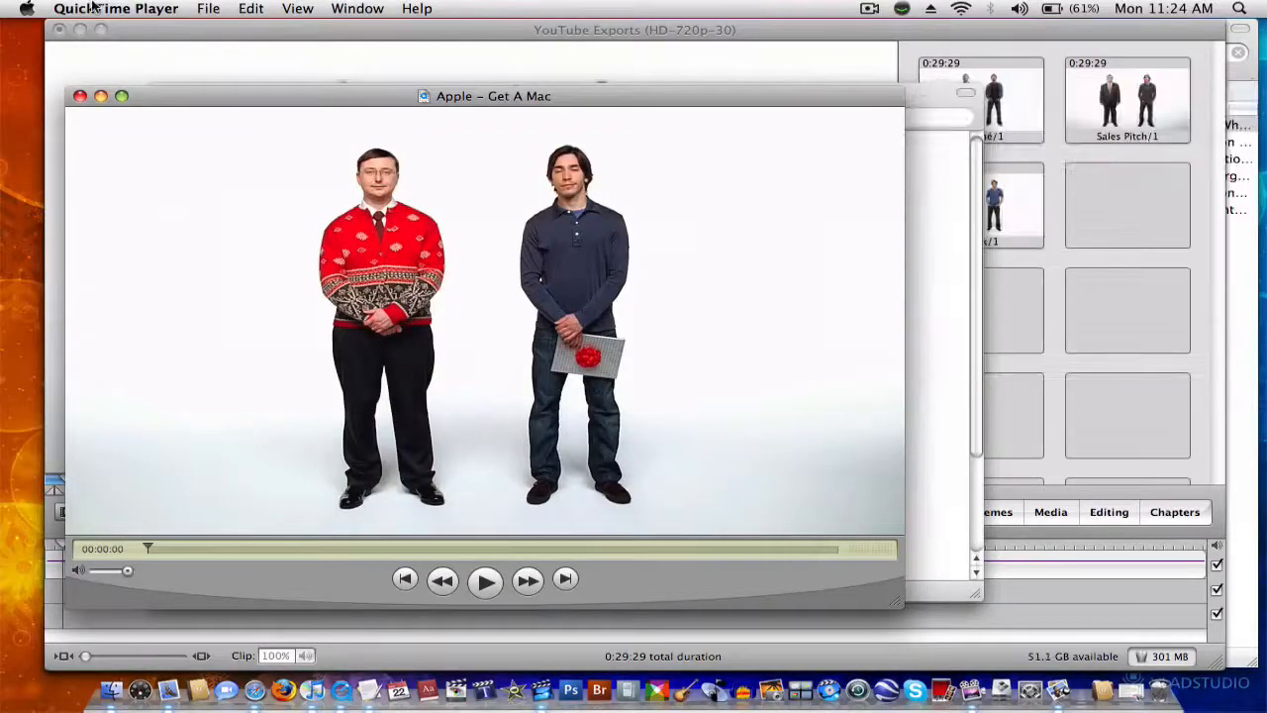
click(80, 97)
click(528, 198)
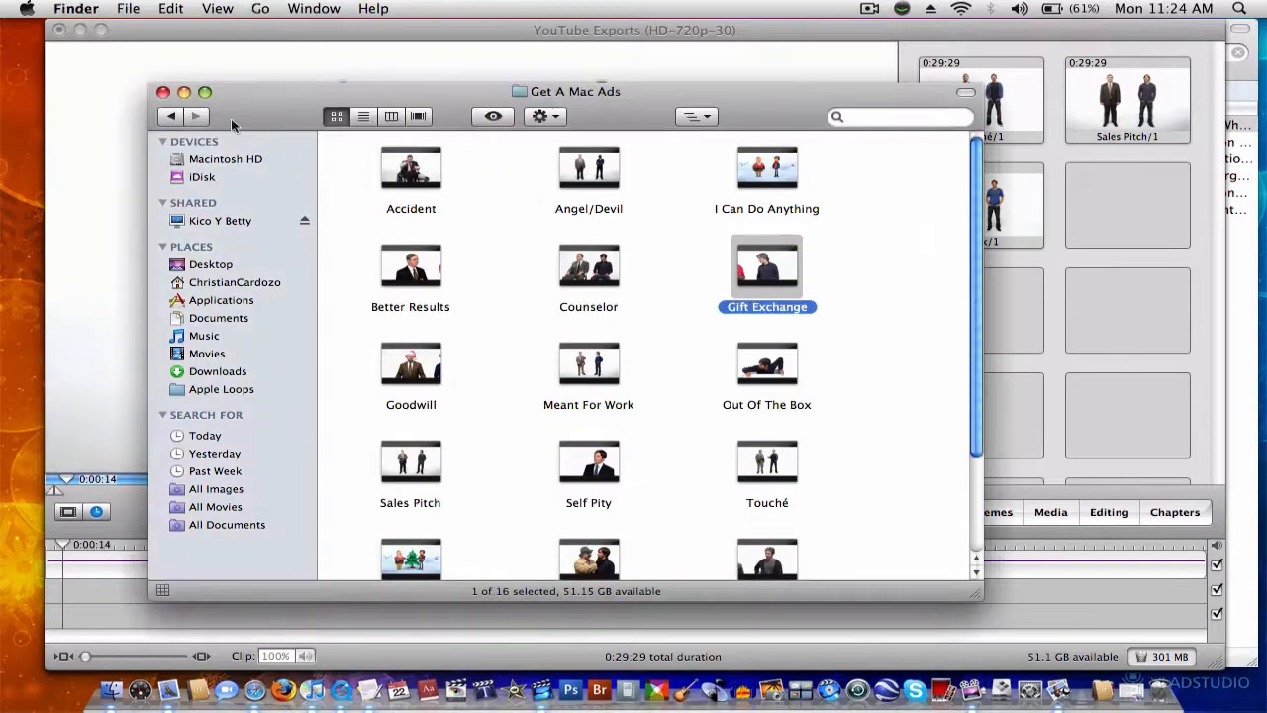
click(1018, 344)
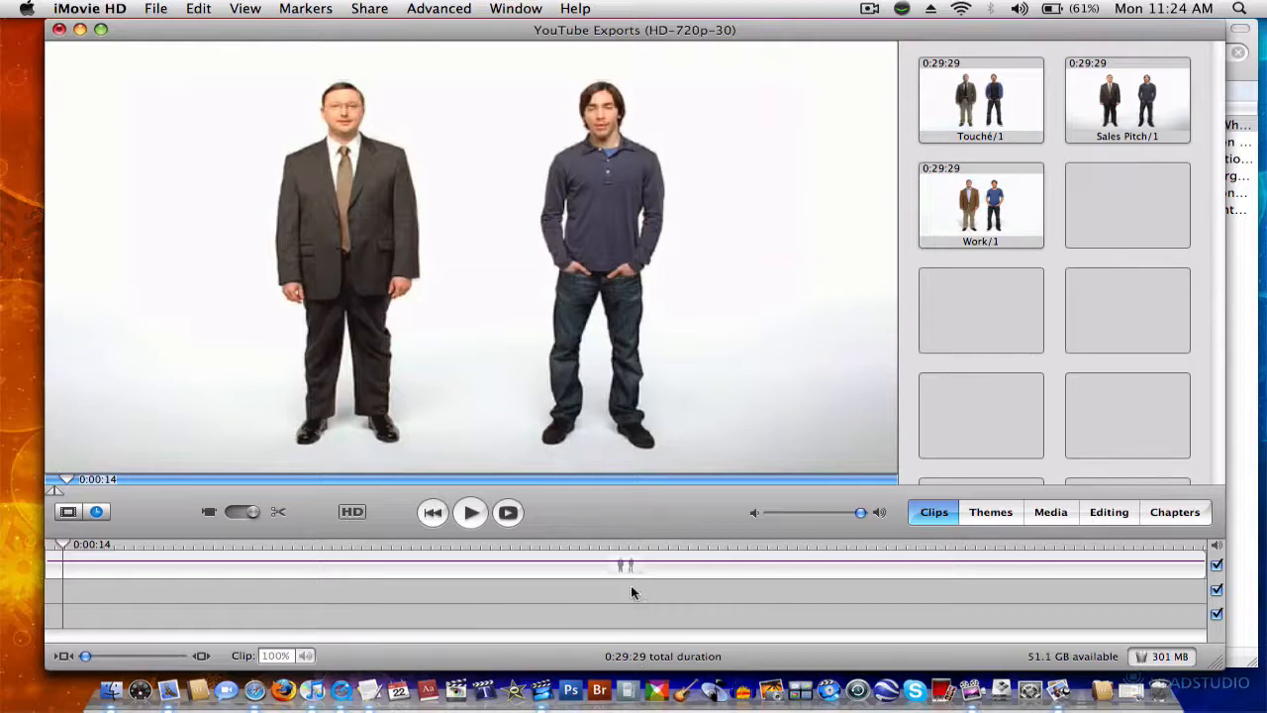
Step: Move the playhead to the start of the timeline and share the project as a QuickTime movie with customizable export settings
drag(618, 555, 36, 532)
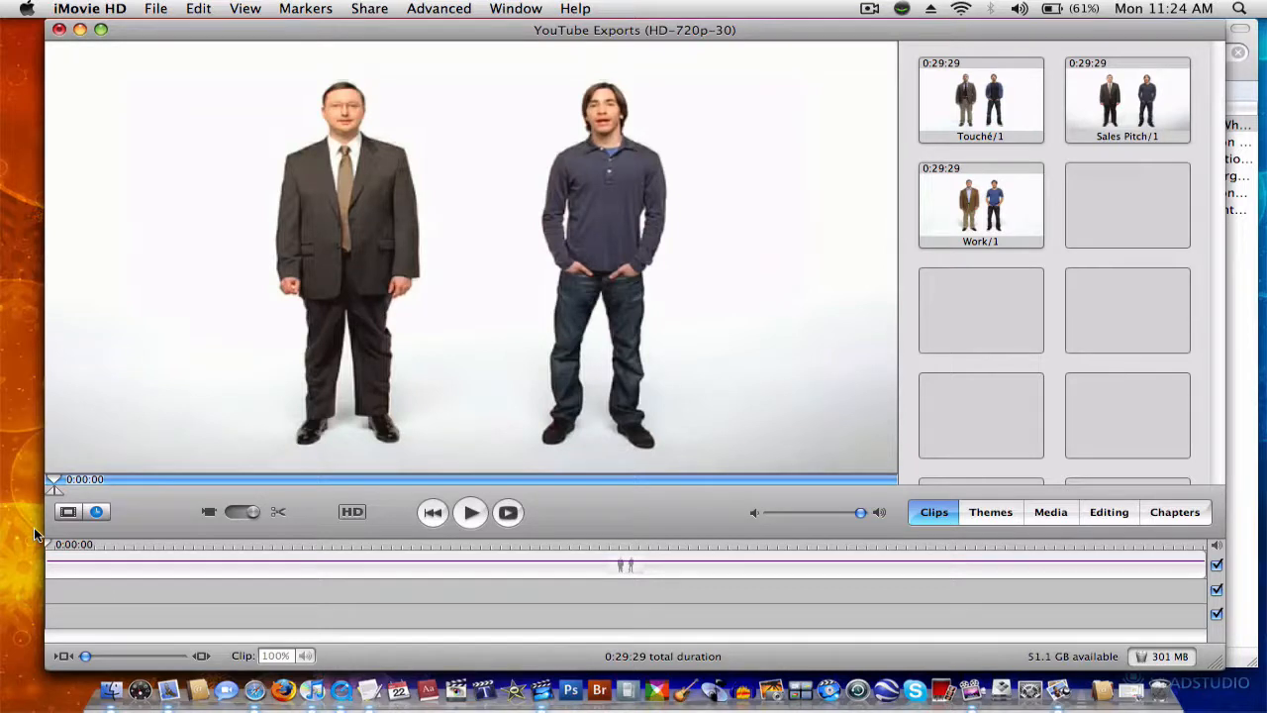
click(429, 8)
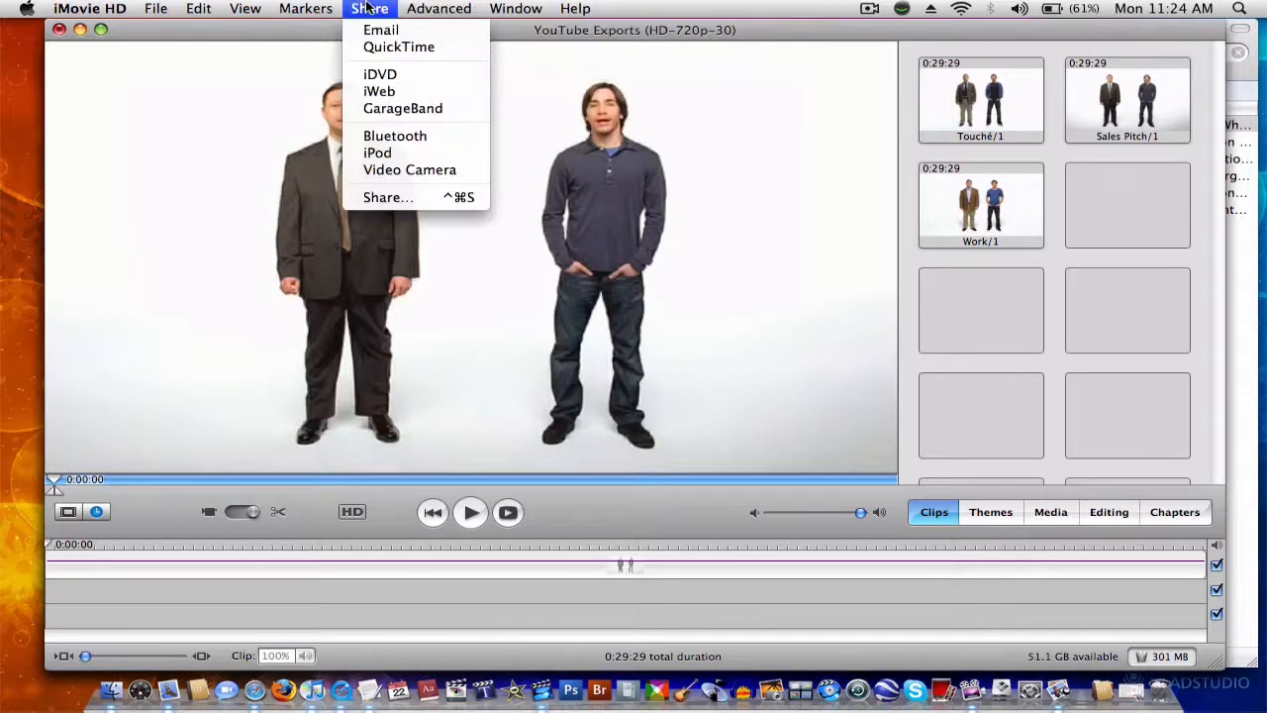
click(381, 47)
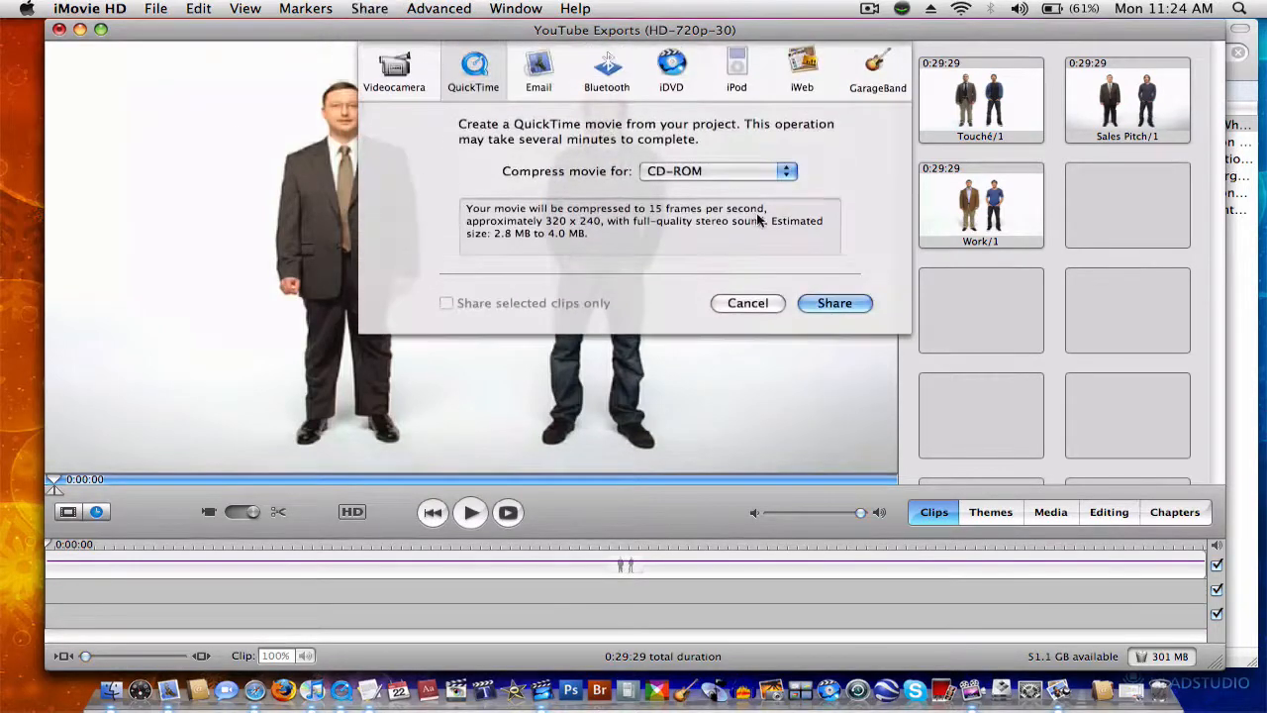
click(703, 171)
click(704, 218)
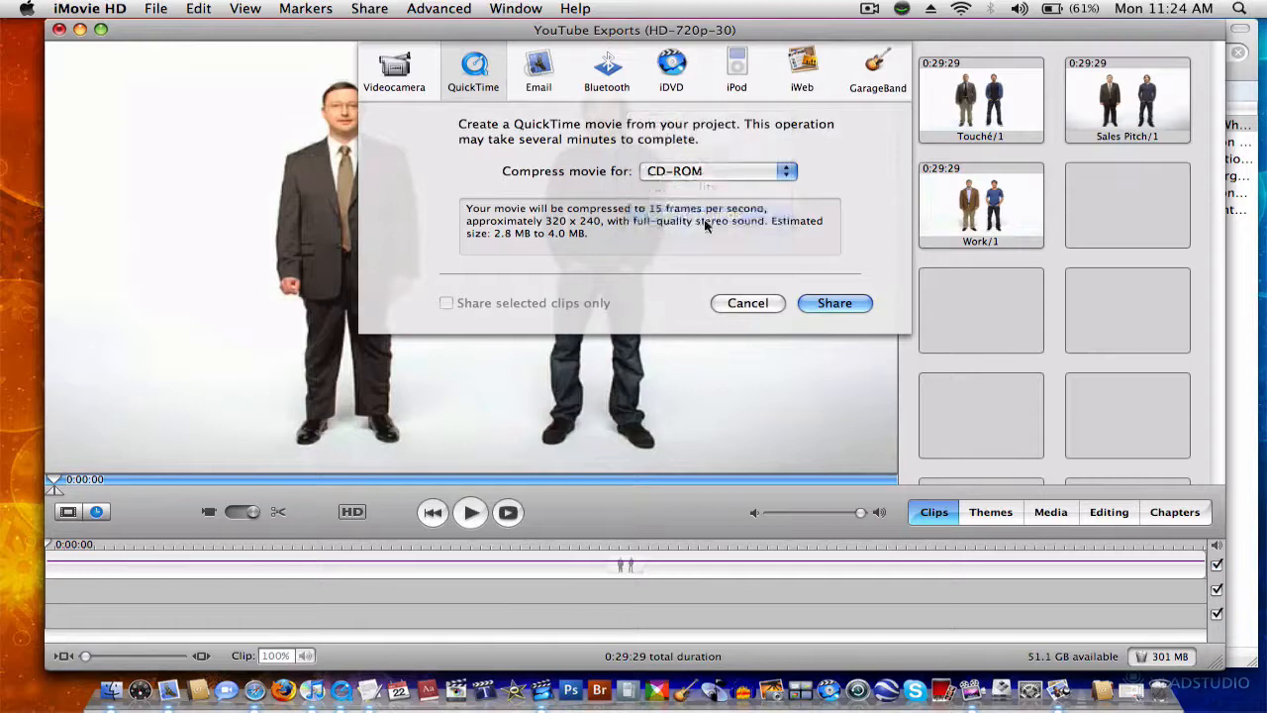
click(851, 306)
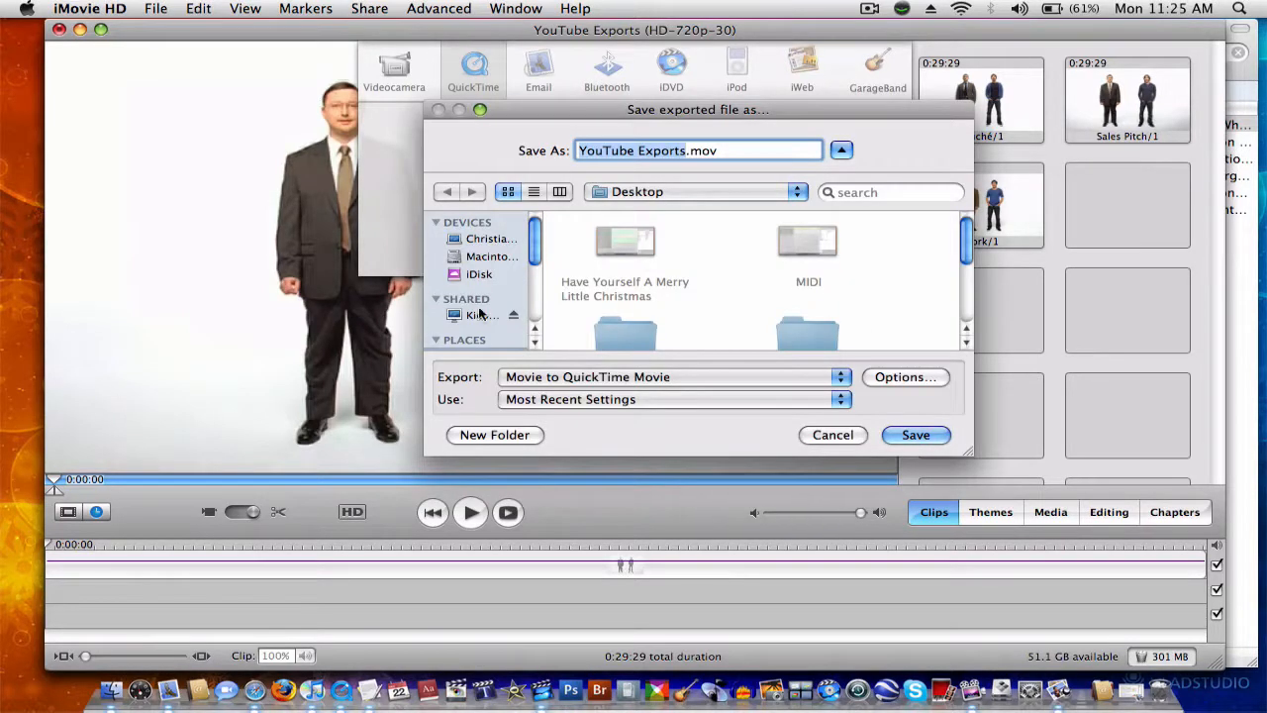
Step: Name the exported file "Get A Mac" without the .mov extension, keeping the desktop as the save location
scroll(478, 312, down, 4)
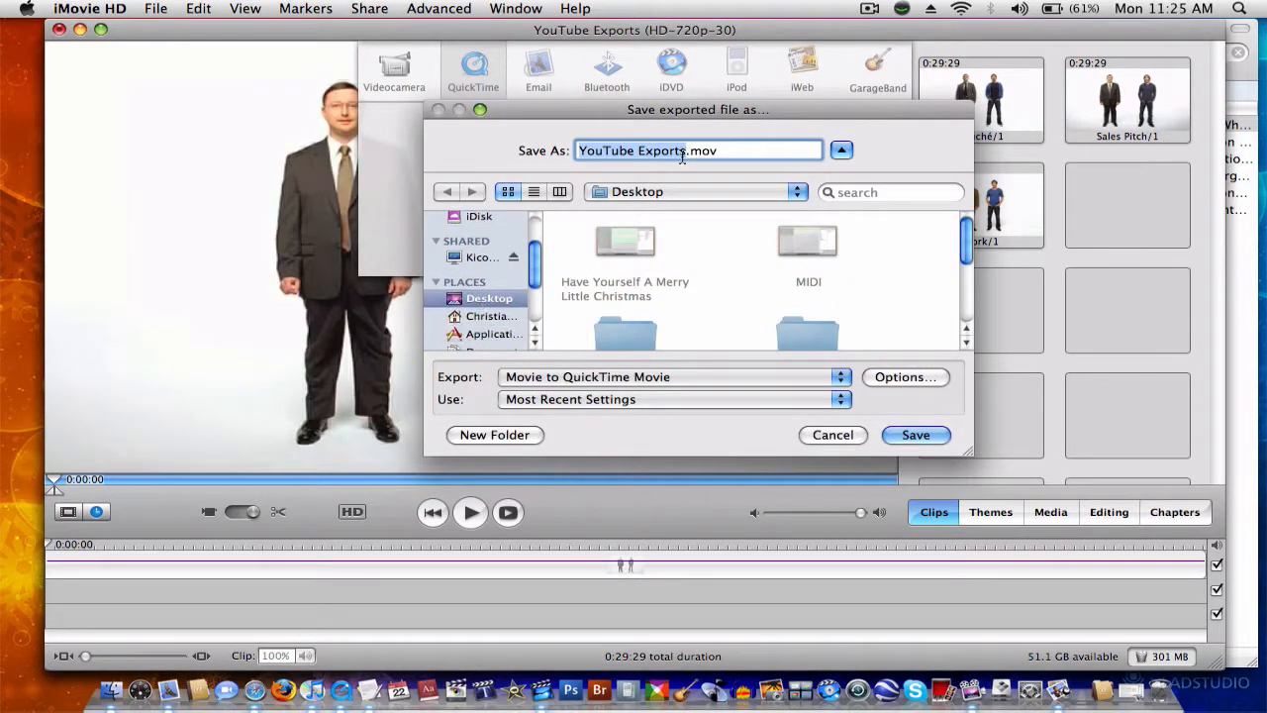
key(BackSpace)
text(Get )
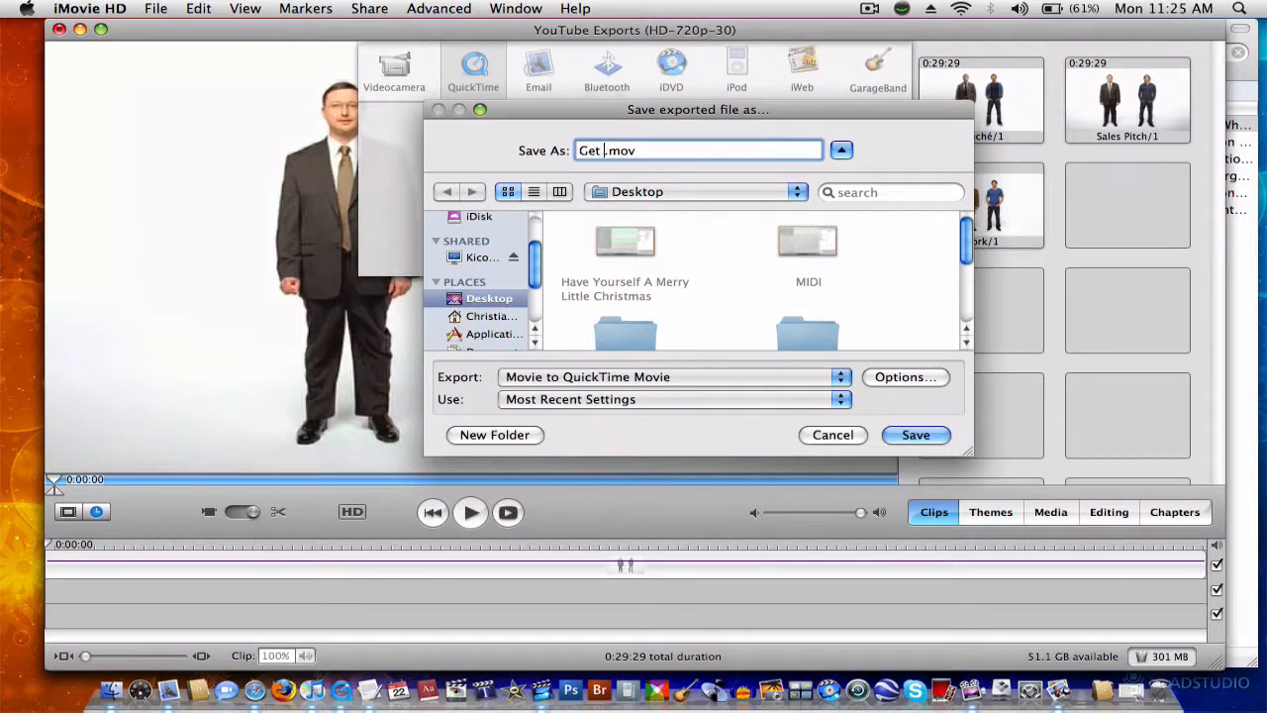
text(A Mi)
key(BackSpace)
text(ac)
click(731, 156)
key(BackSpace)
Step: Choose Movie to QuickTime Movie as the export type and open its movie settings
click(630, 378)
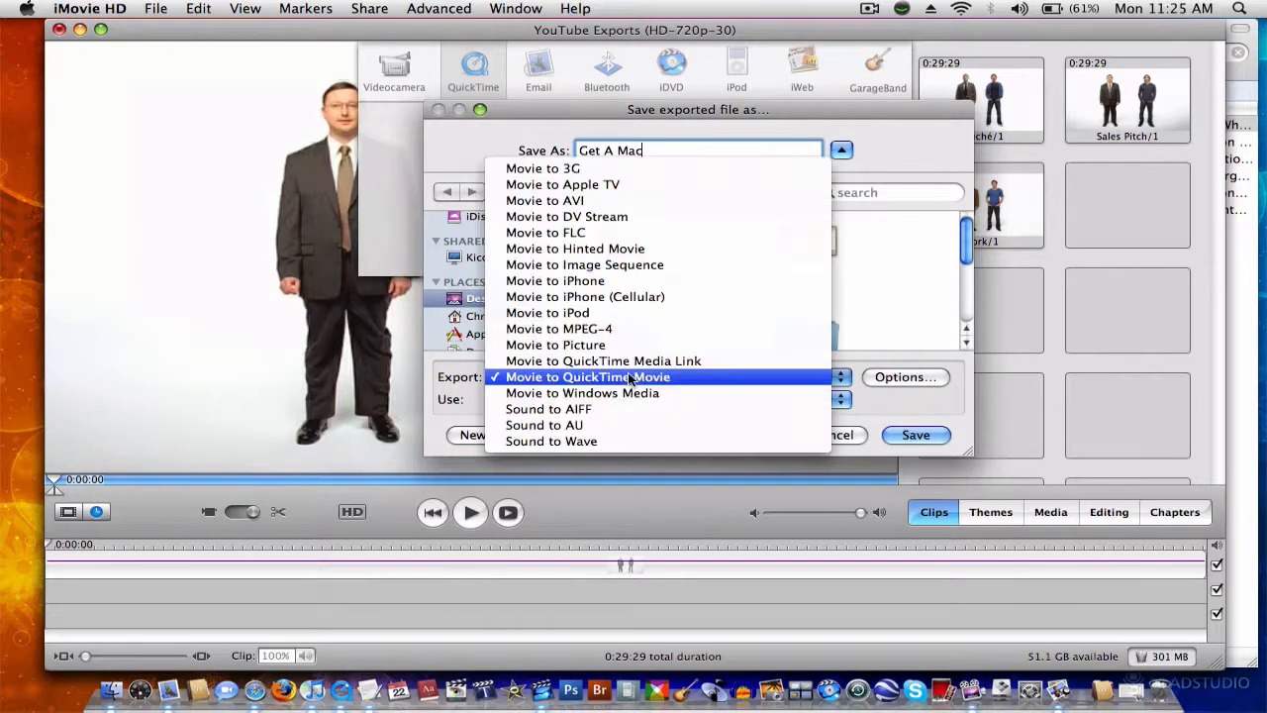
click(630, 377)
click(902, 378)
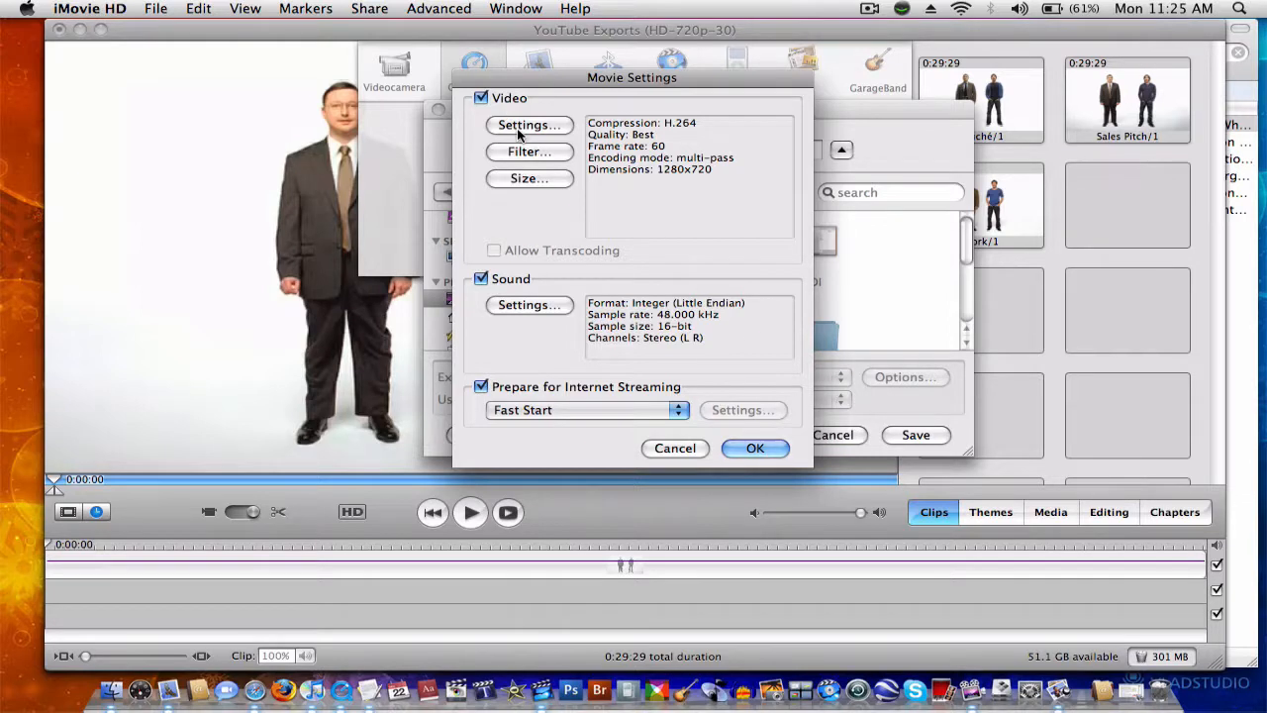
Step: Review the frame rate choices, keep the compression type at H.264, and accept the standard video compression settings
click(521, 126)
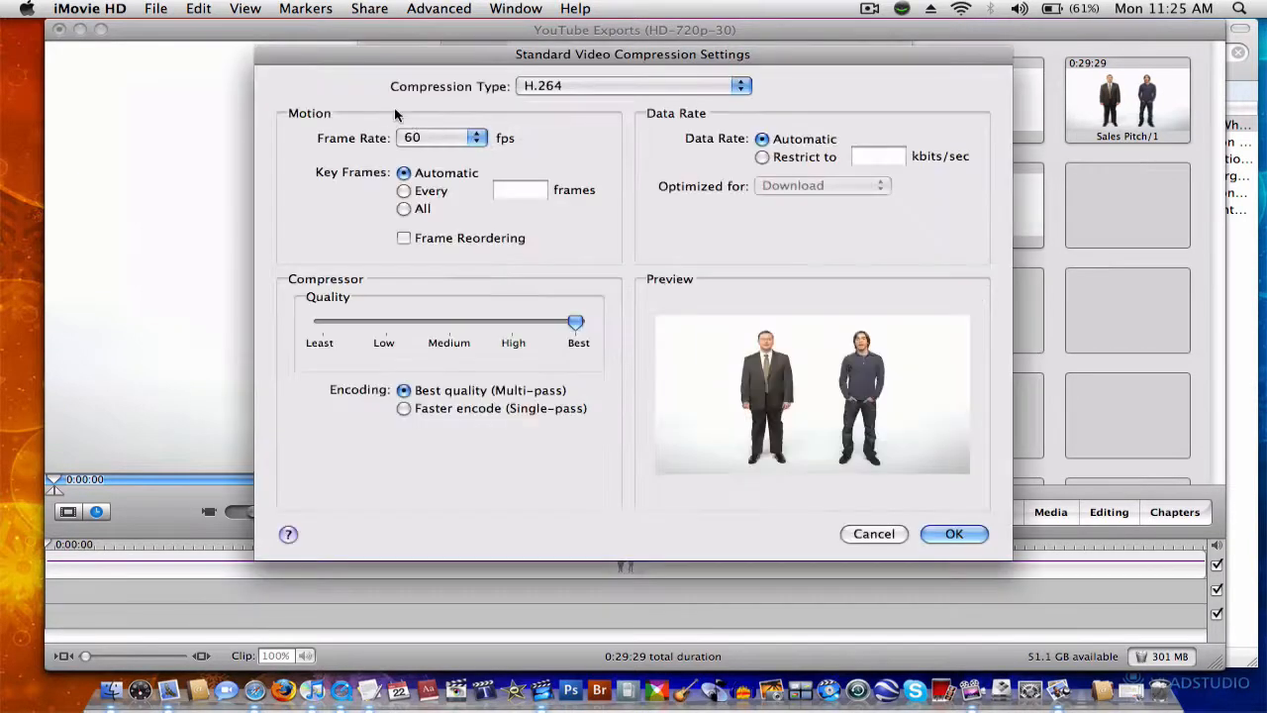
click(424, 139)
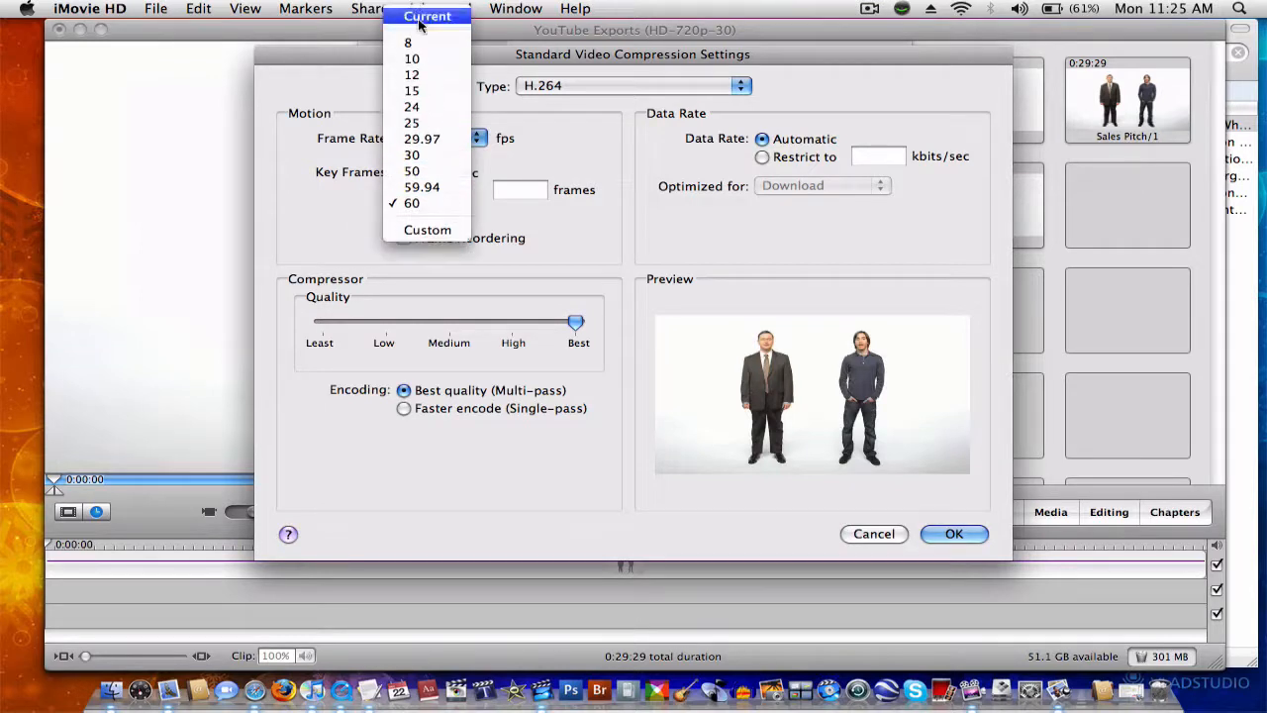
click(597, 228)
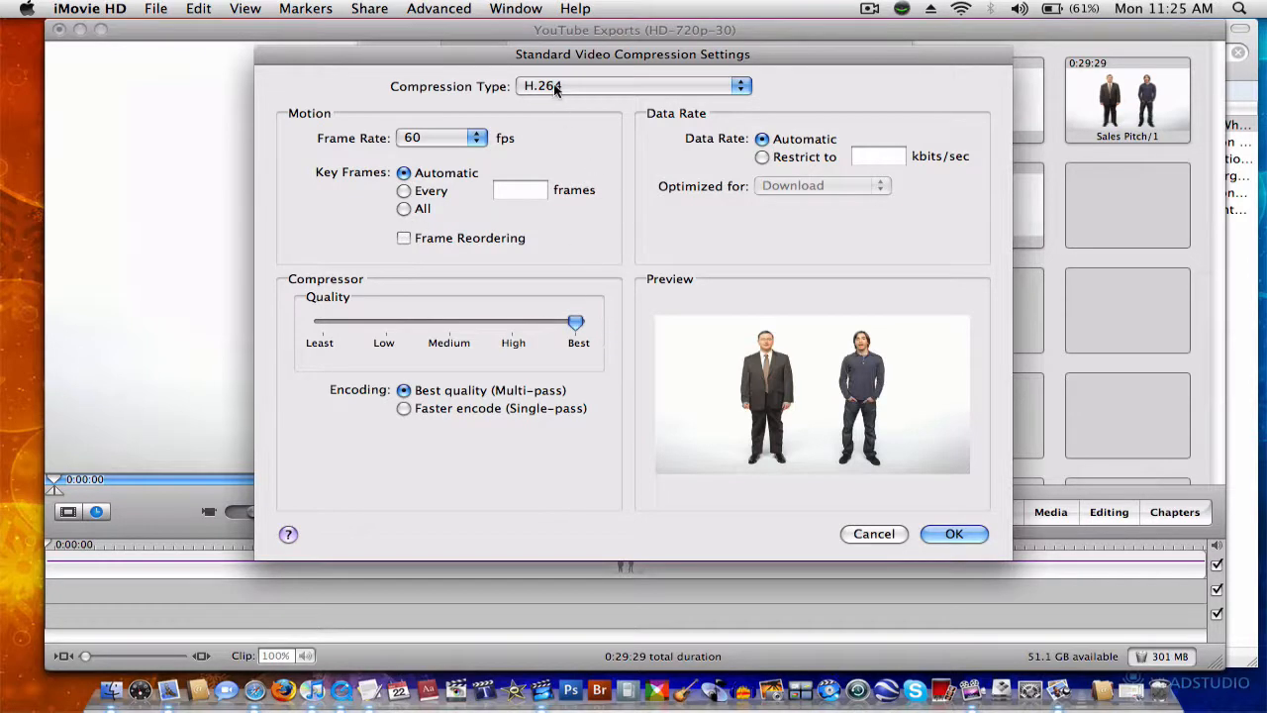
click(626, 86)
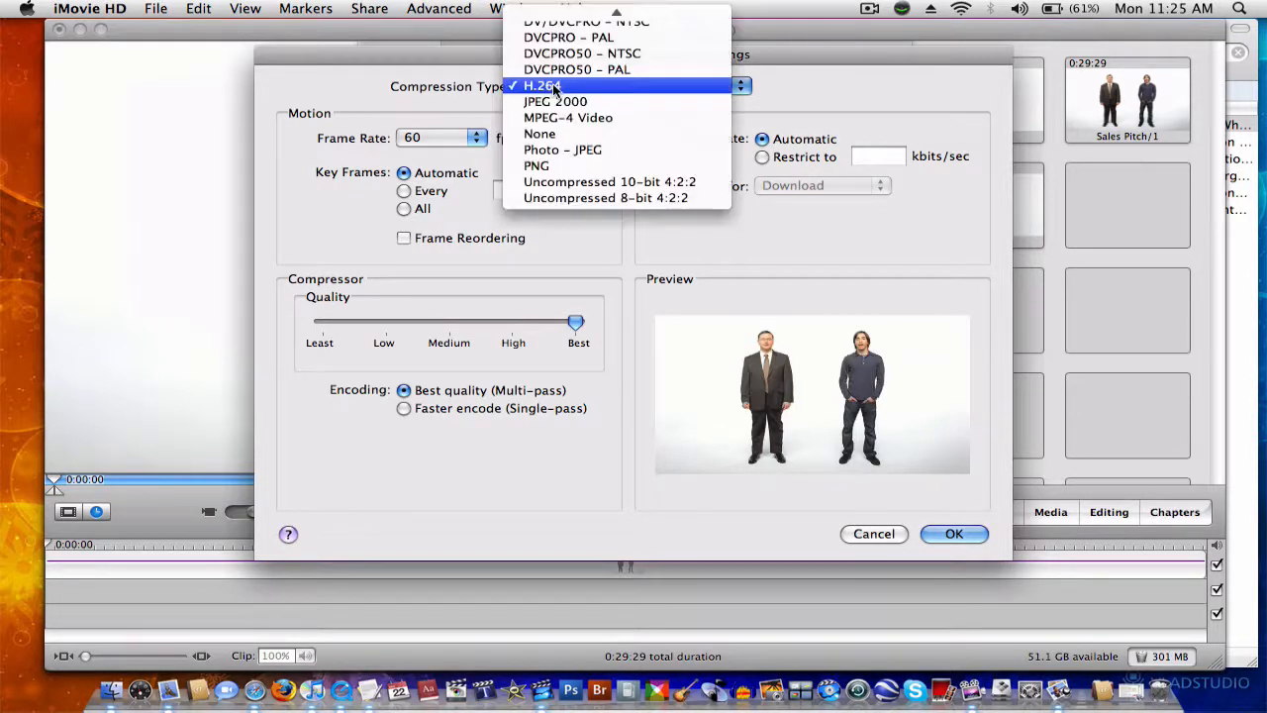
click(611, 87)
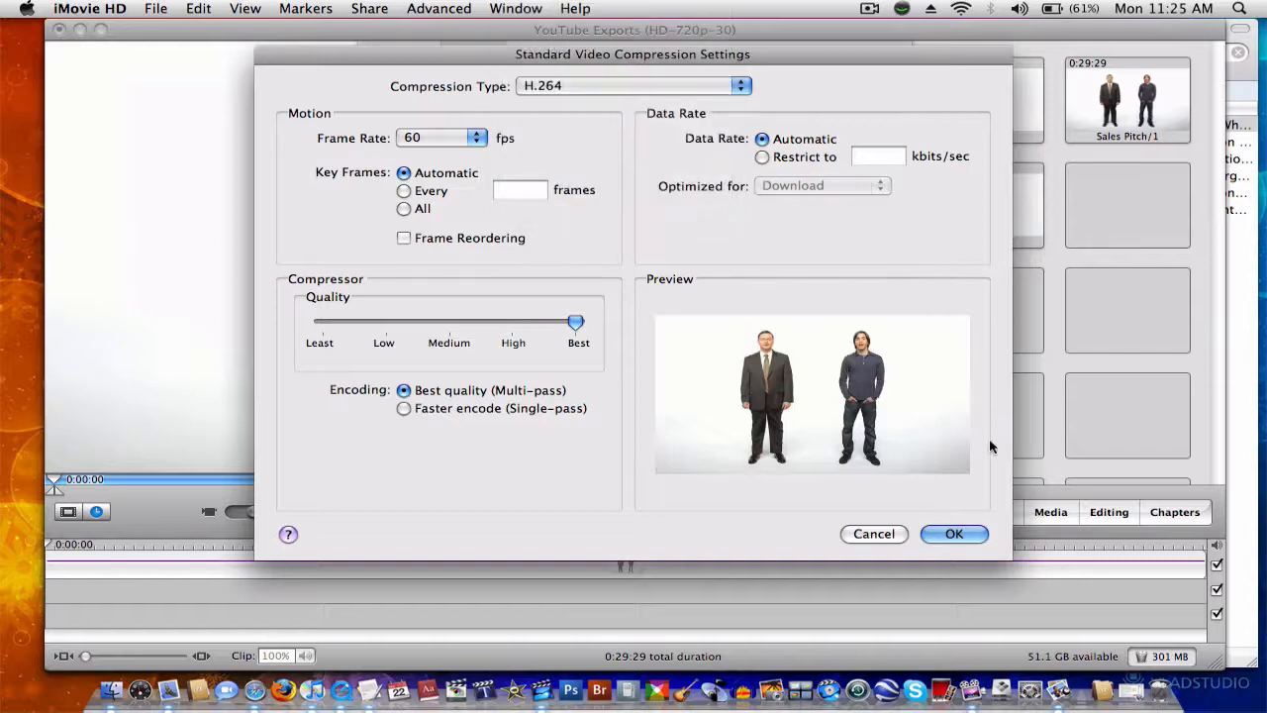
click(953, 534)
Step: Keep the export dimensions at 1280 x 720 HD and accept the export size settings
click(530, 178)
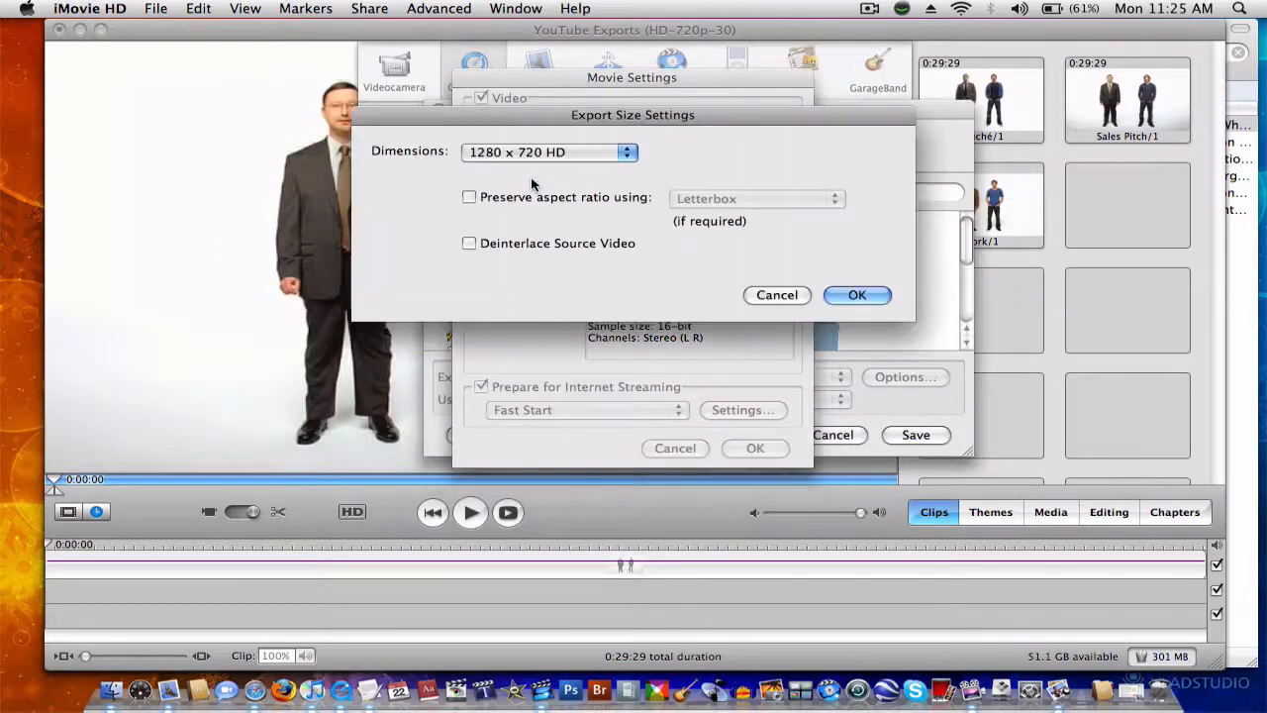
click(569, 153)
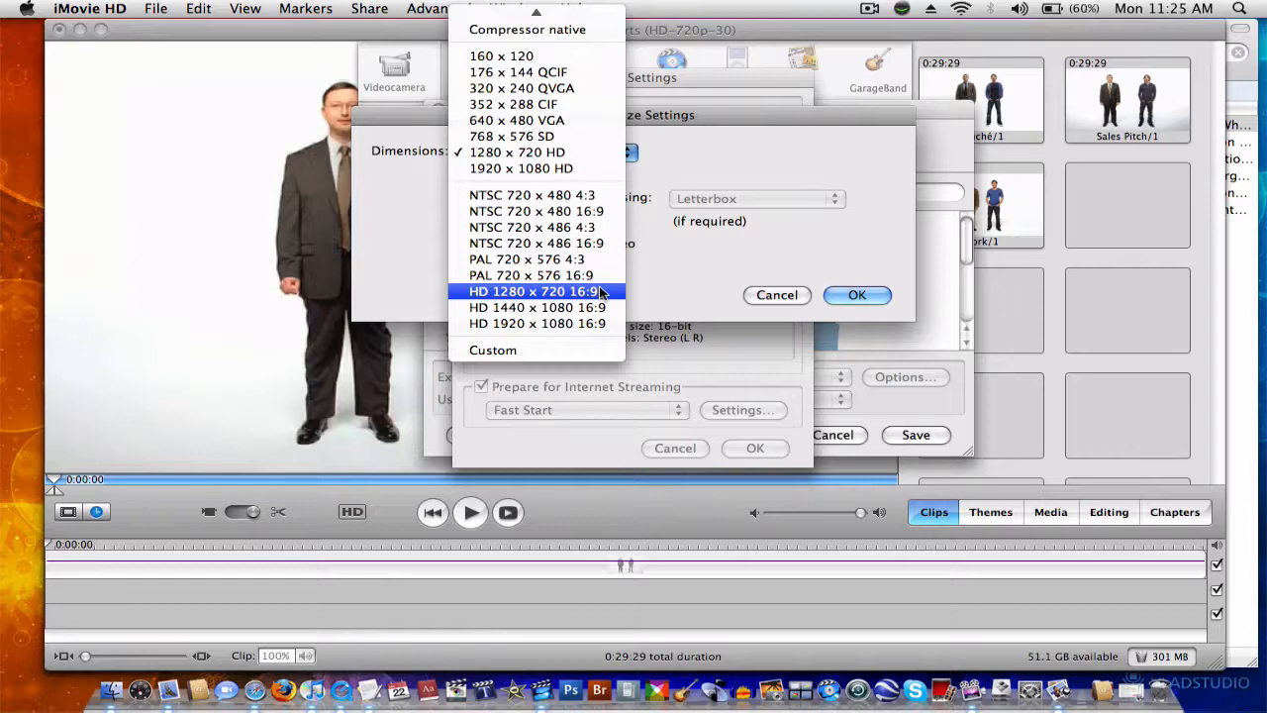
click(574, 153)
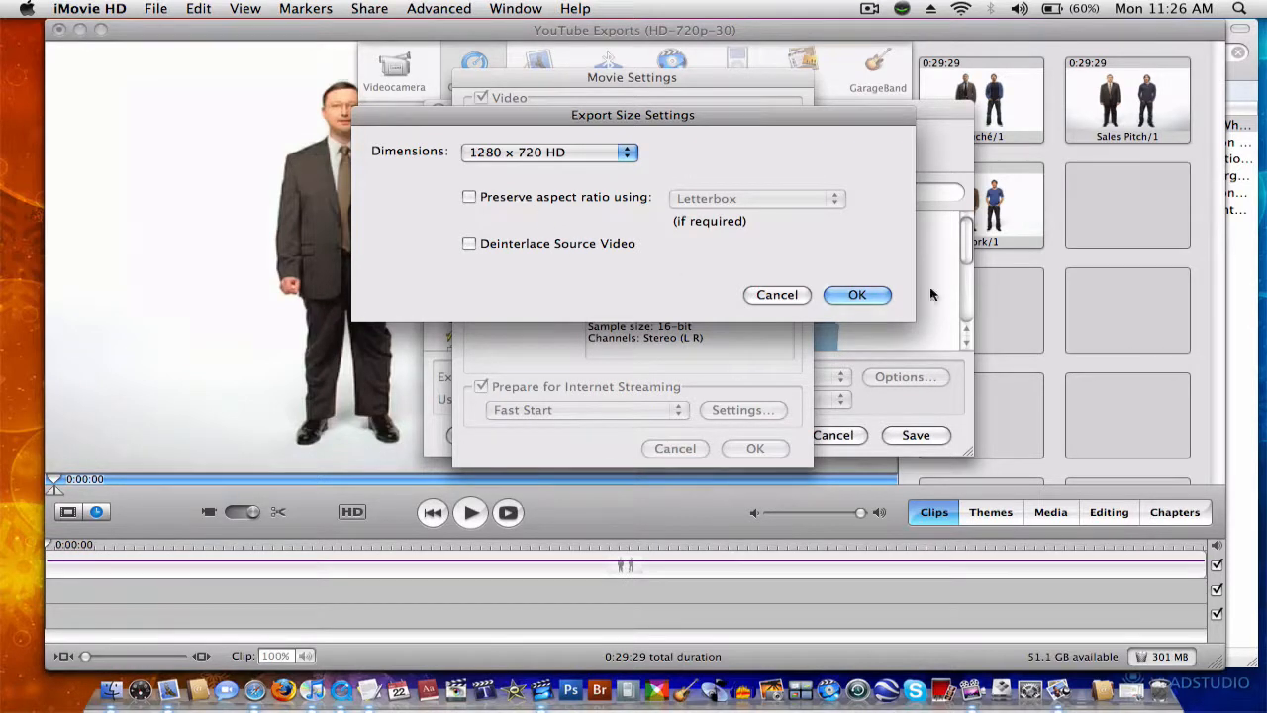
click(846, 295)
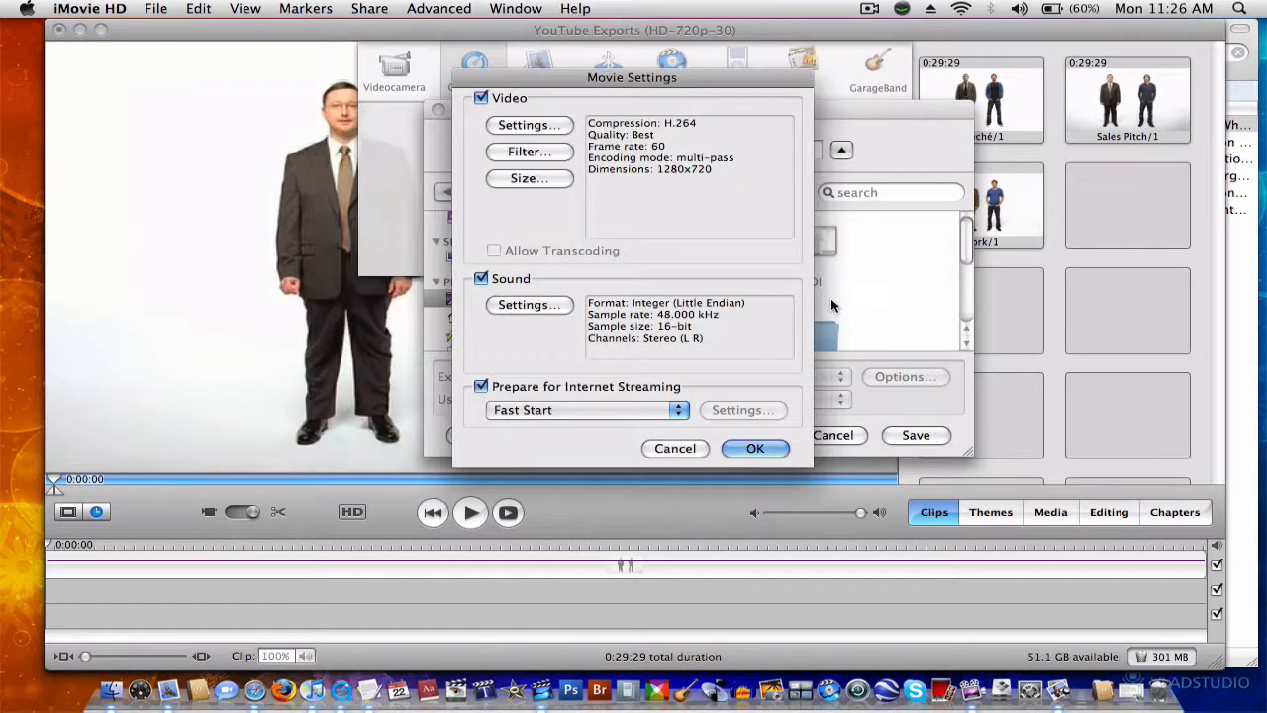
Step: Check the render quality options in the sound settings and recheck the video compression settings, cancelling both dialogs
click(510, 304)
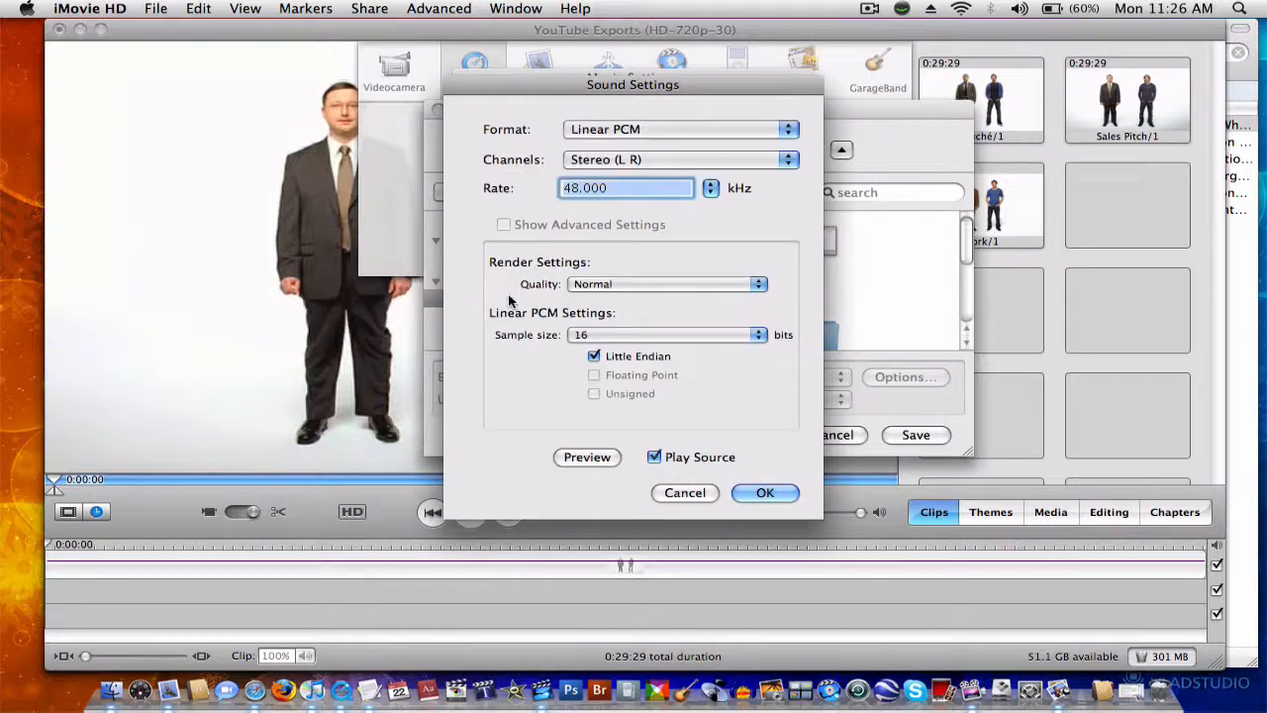
click(625, 285)
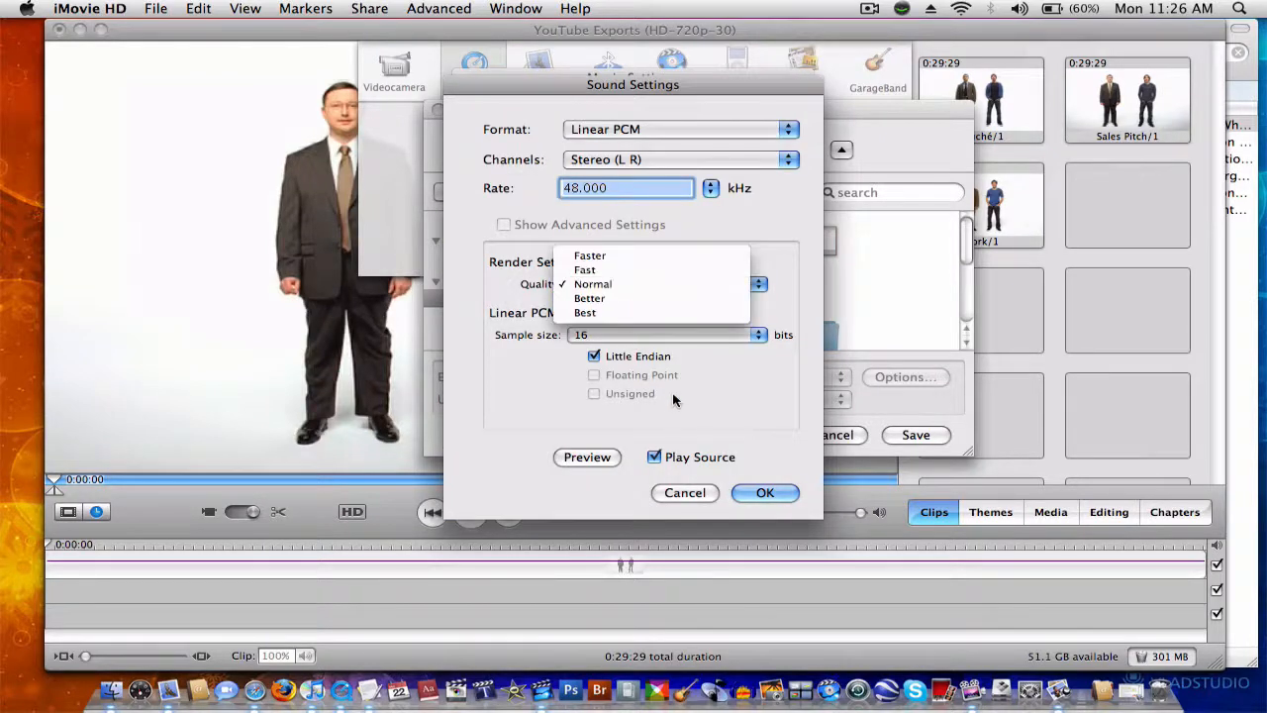
click(681, 493)
click(681, 493)
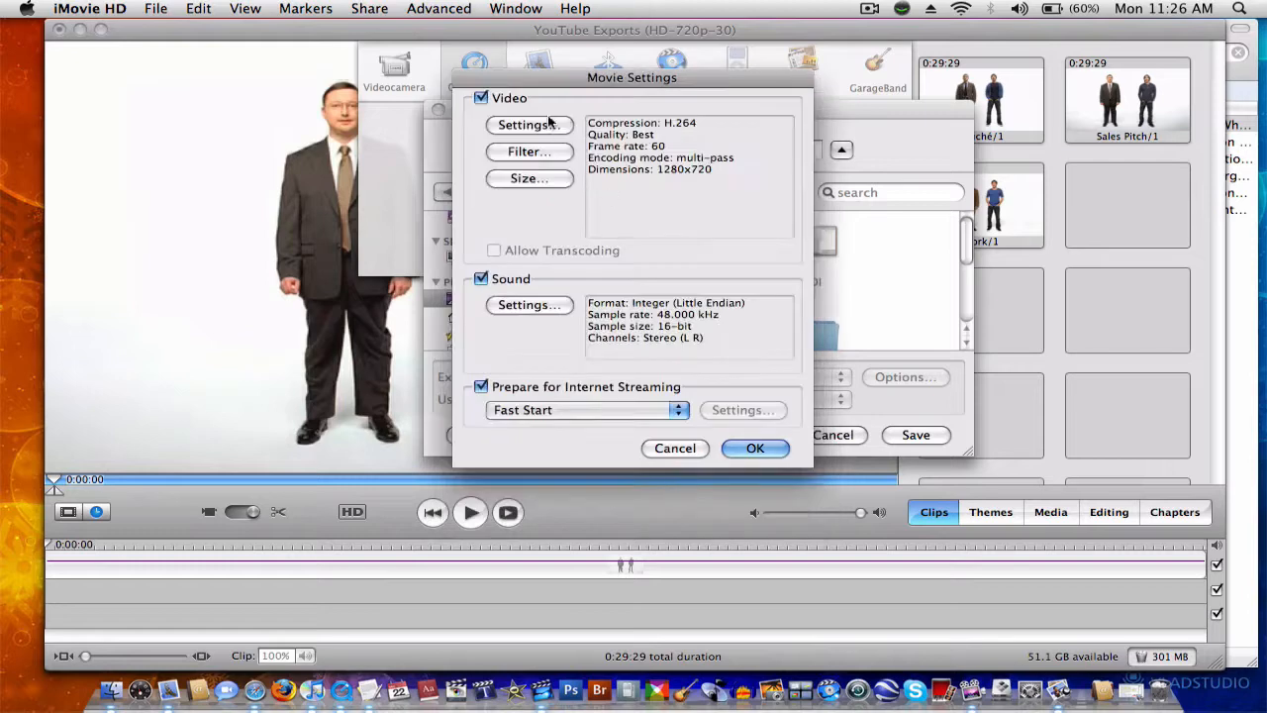
click(520, 125)
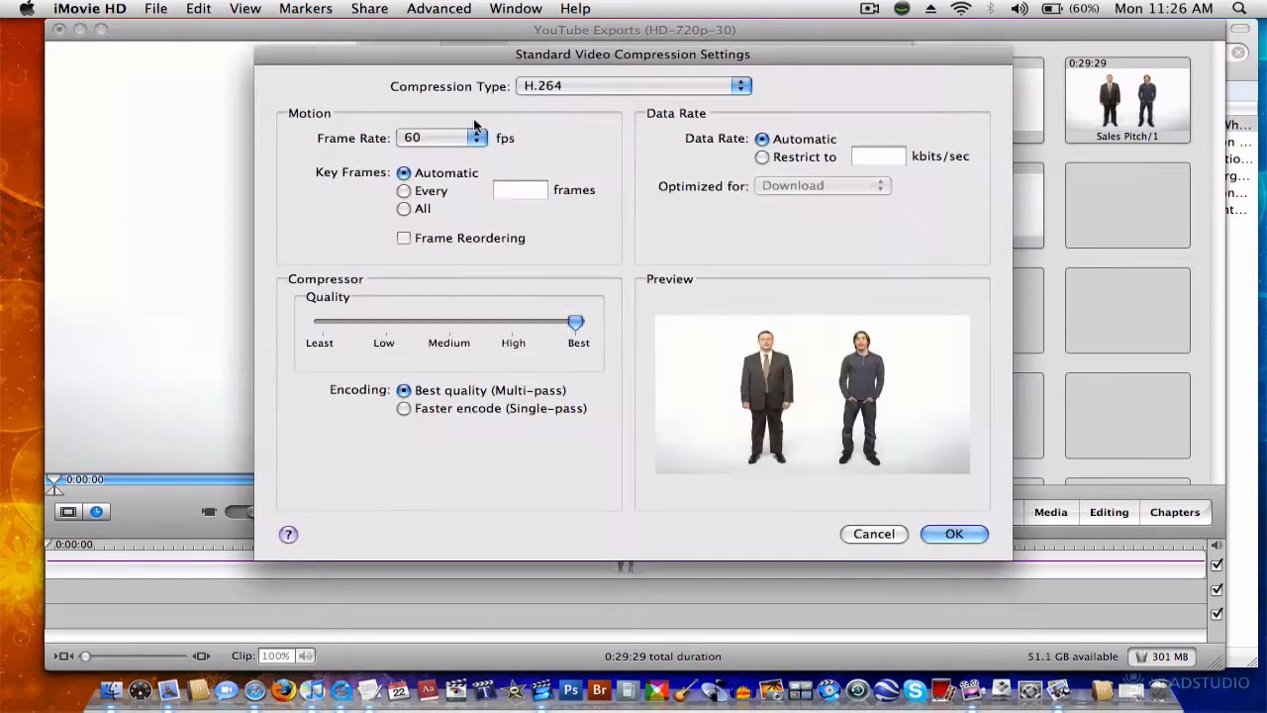
click(873, 535)
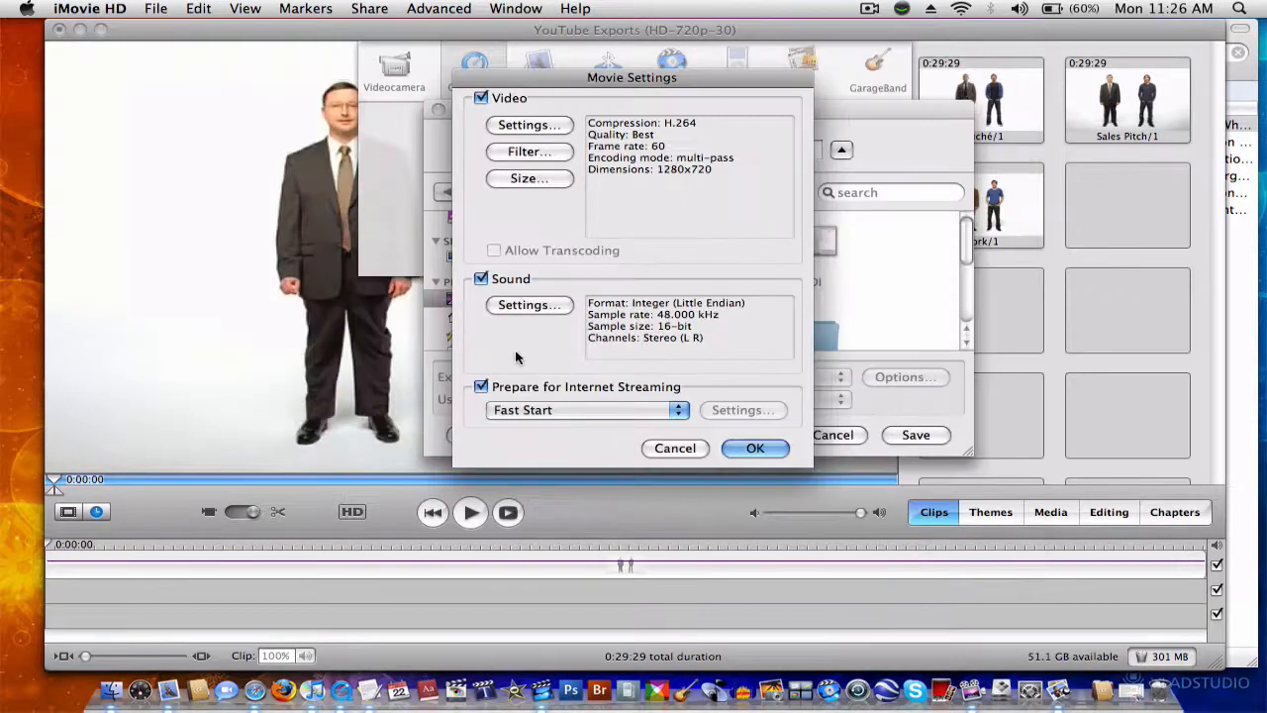
Step: Keep Fast Start as the internet streaming option and close the movie settings
click(525, 409)
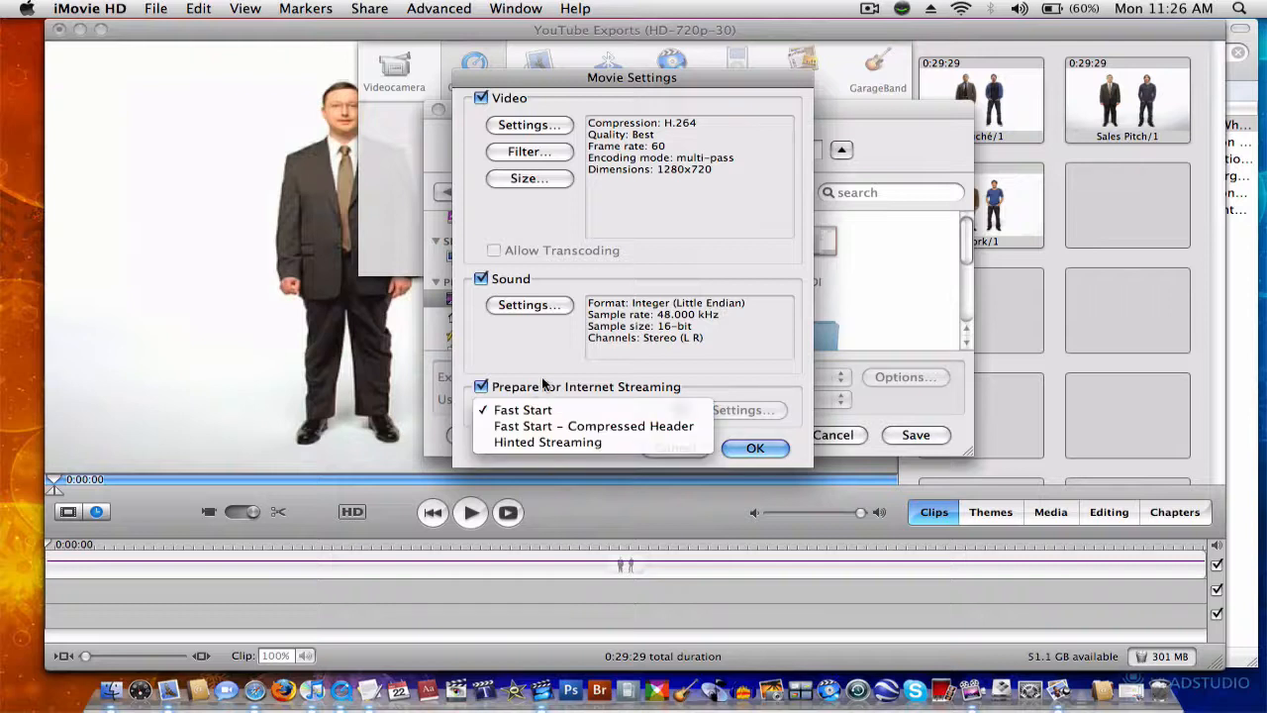
click(543, 384)
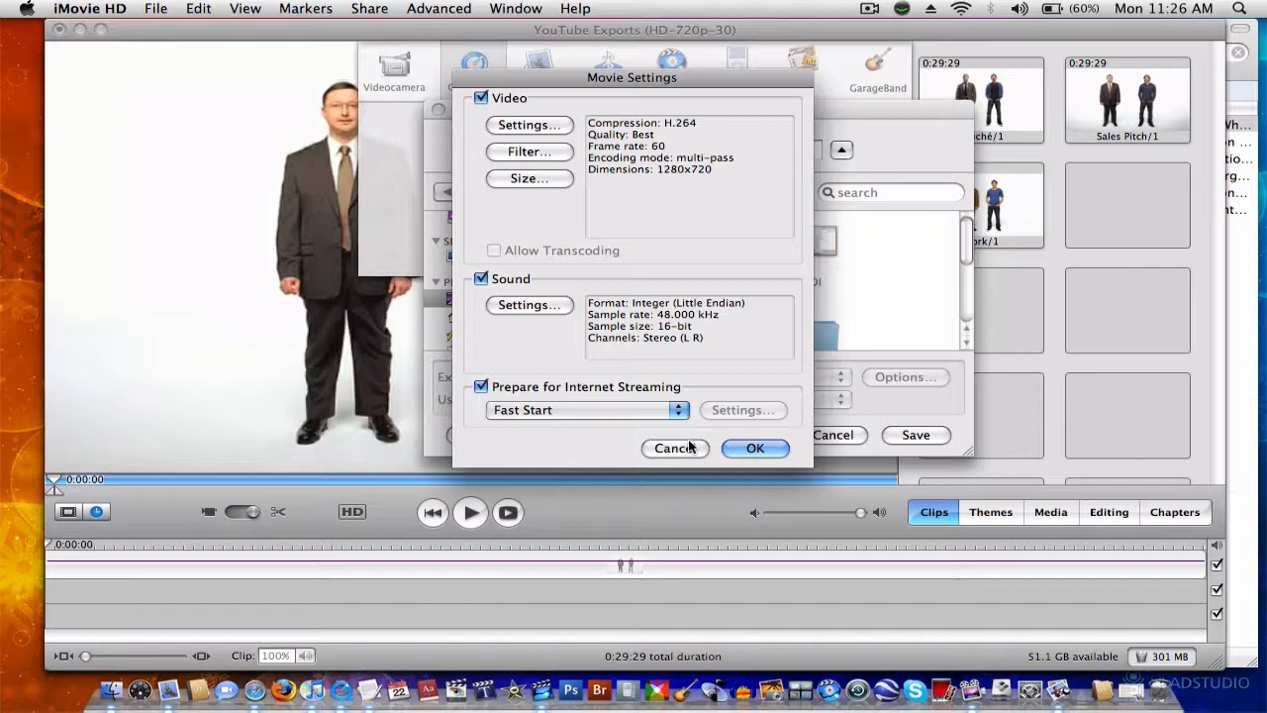
click(797, 378)
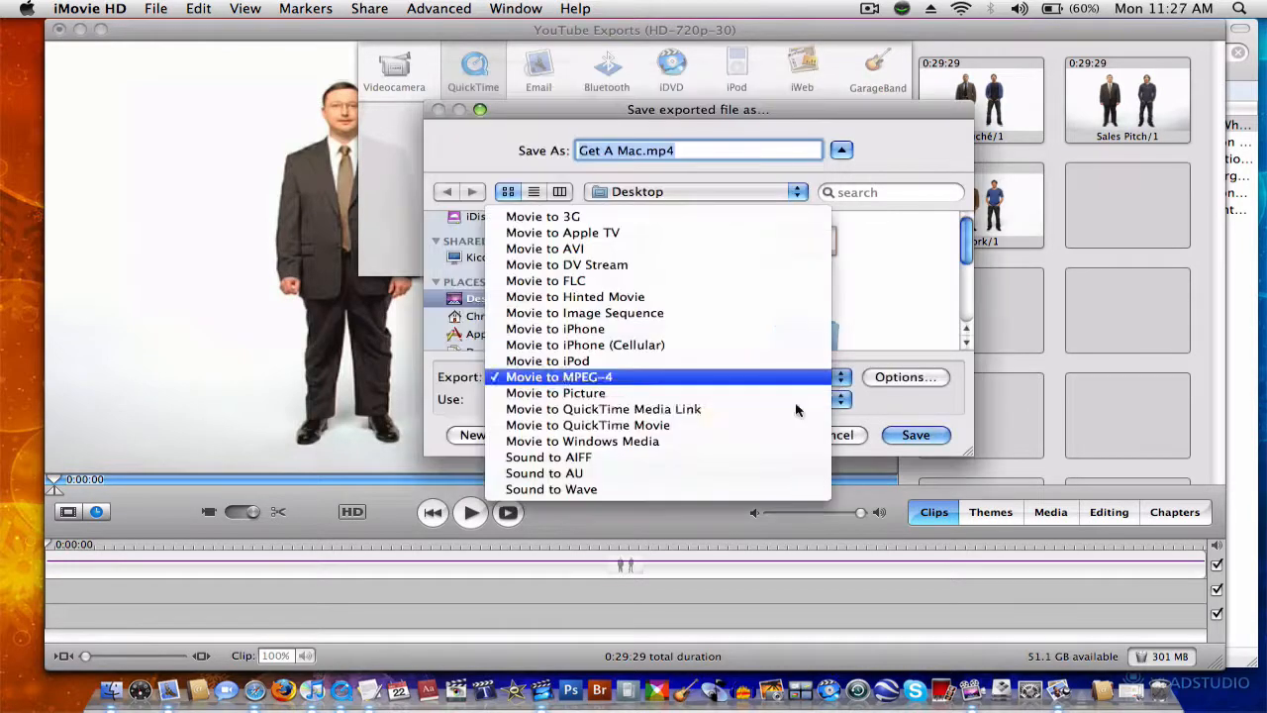
click(757, 424)
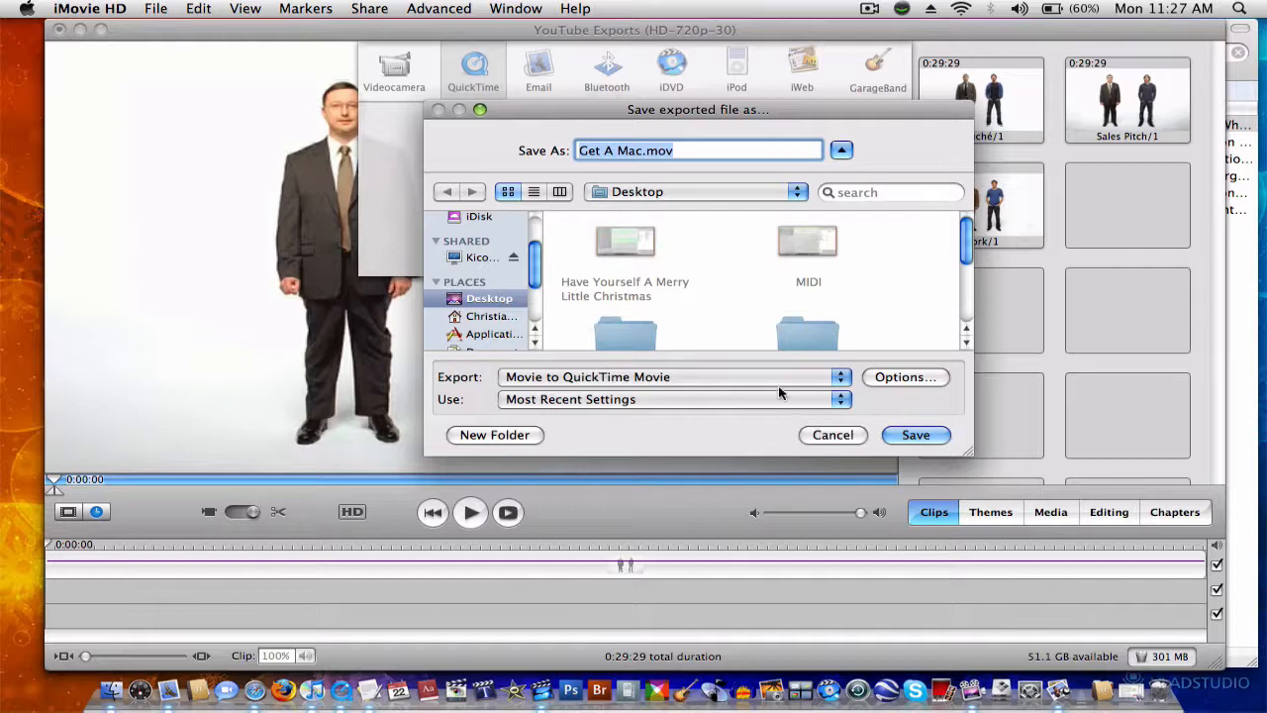
Step: Change the export type to Movie to MPEG-4 and open its export options
click(777, 380)
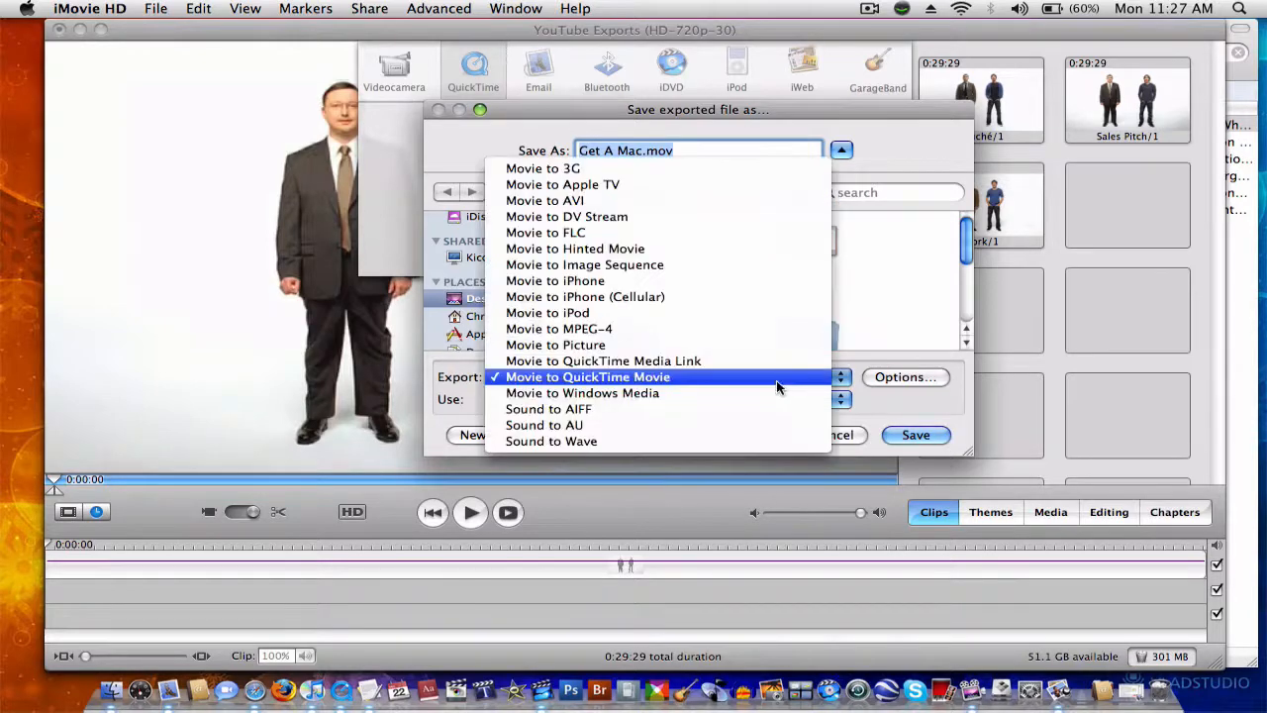
click(699, 327)
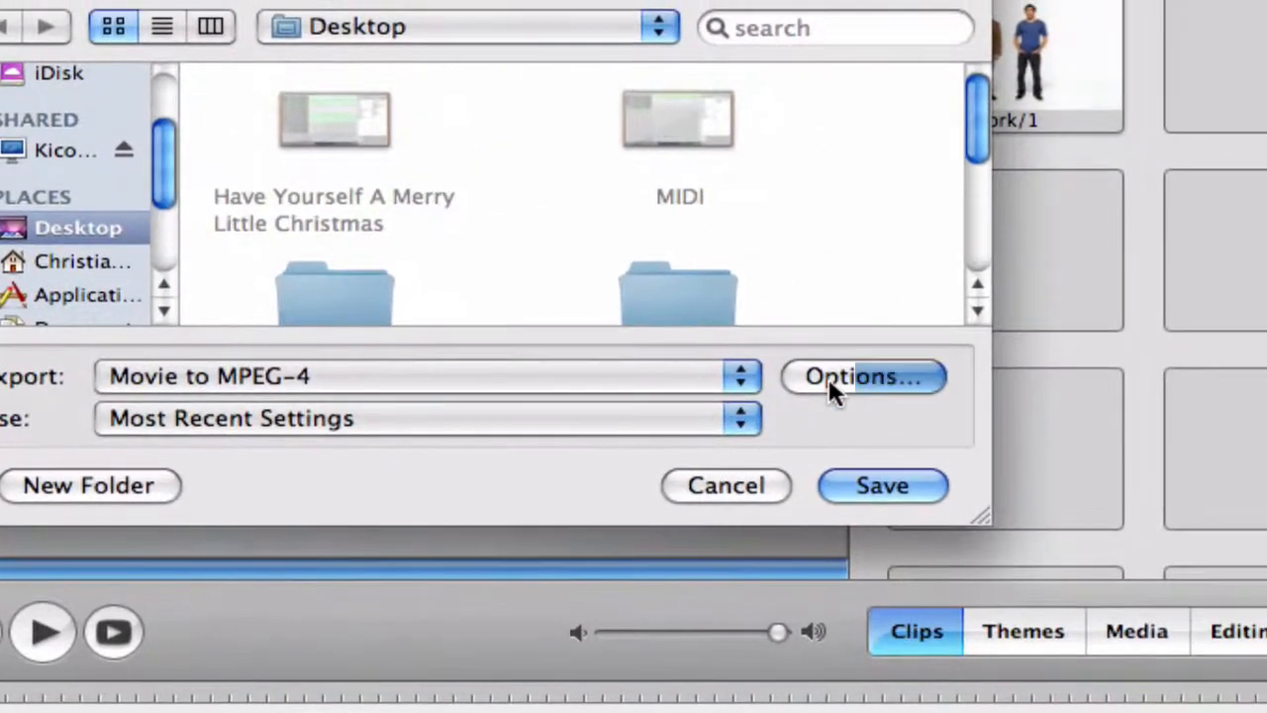
click(1035, 369)
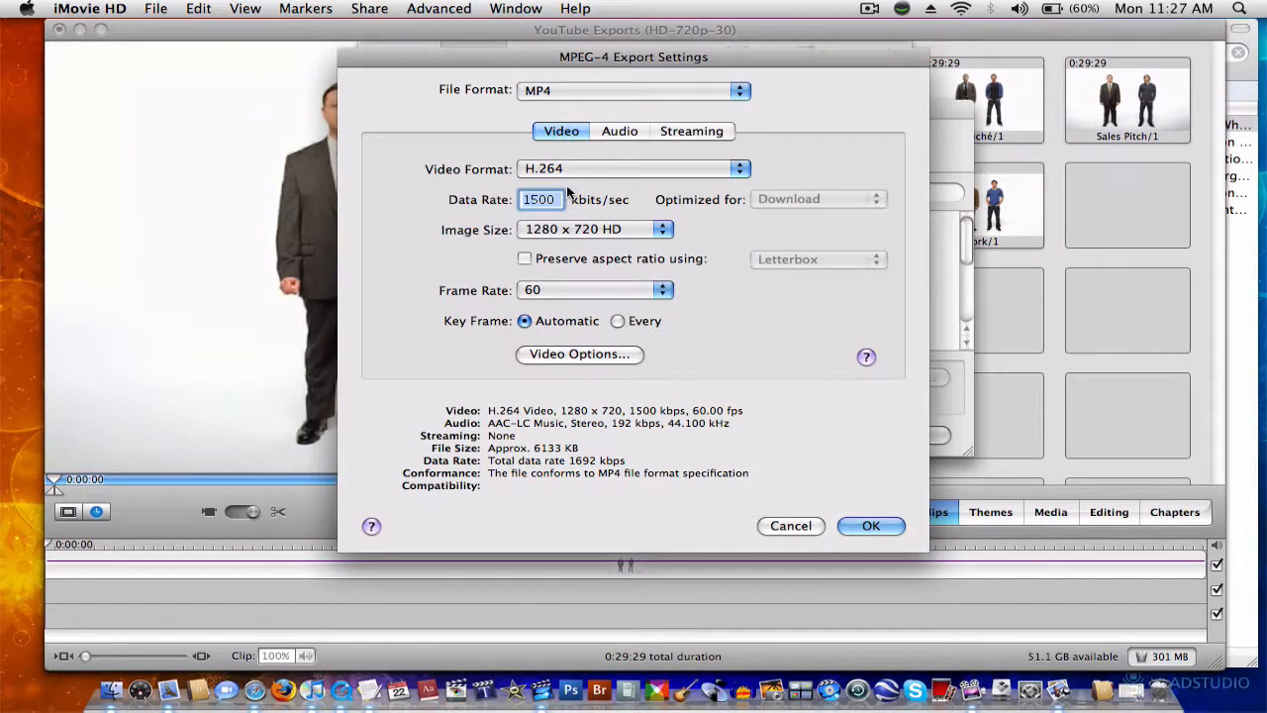
Step: Keep MP4 as the file format and choose H.264 as the video format
click(597, 91)
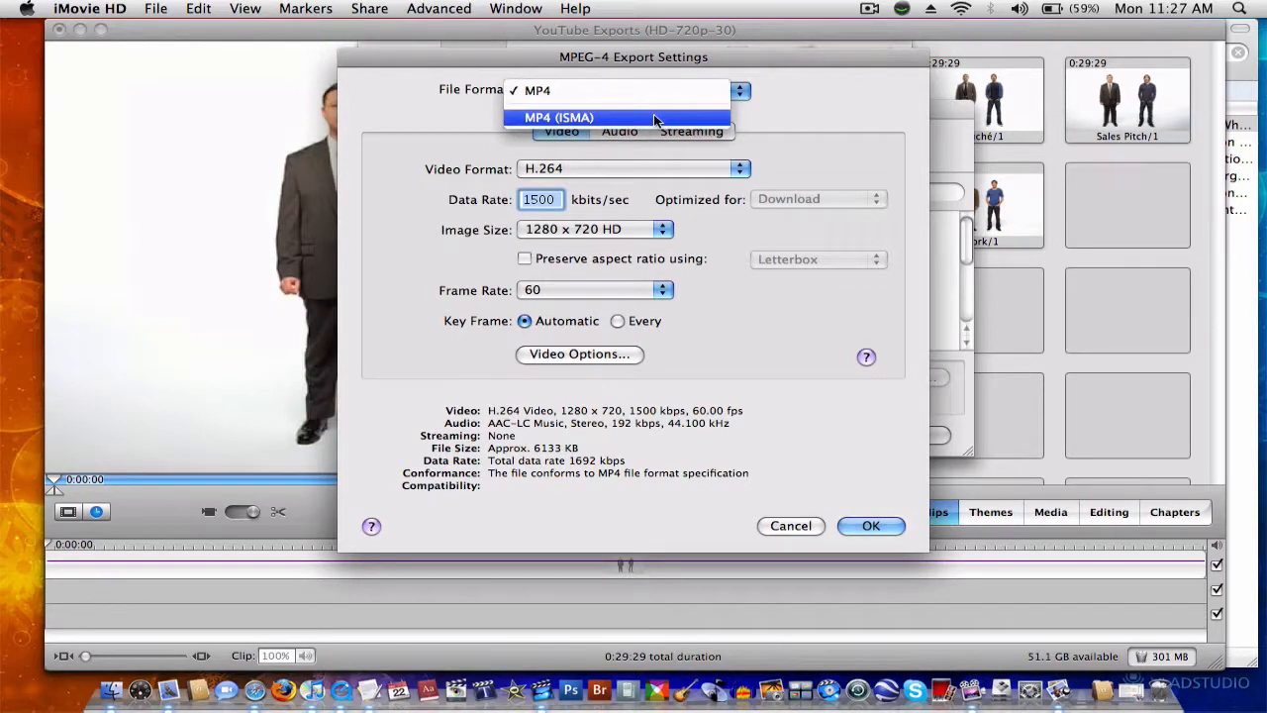
click(688, 94)
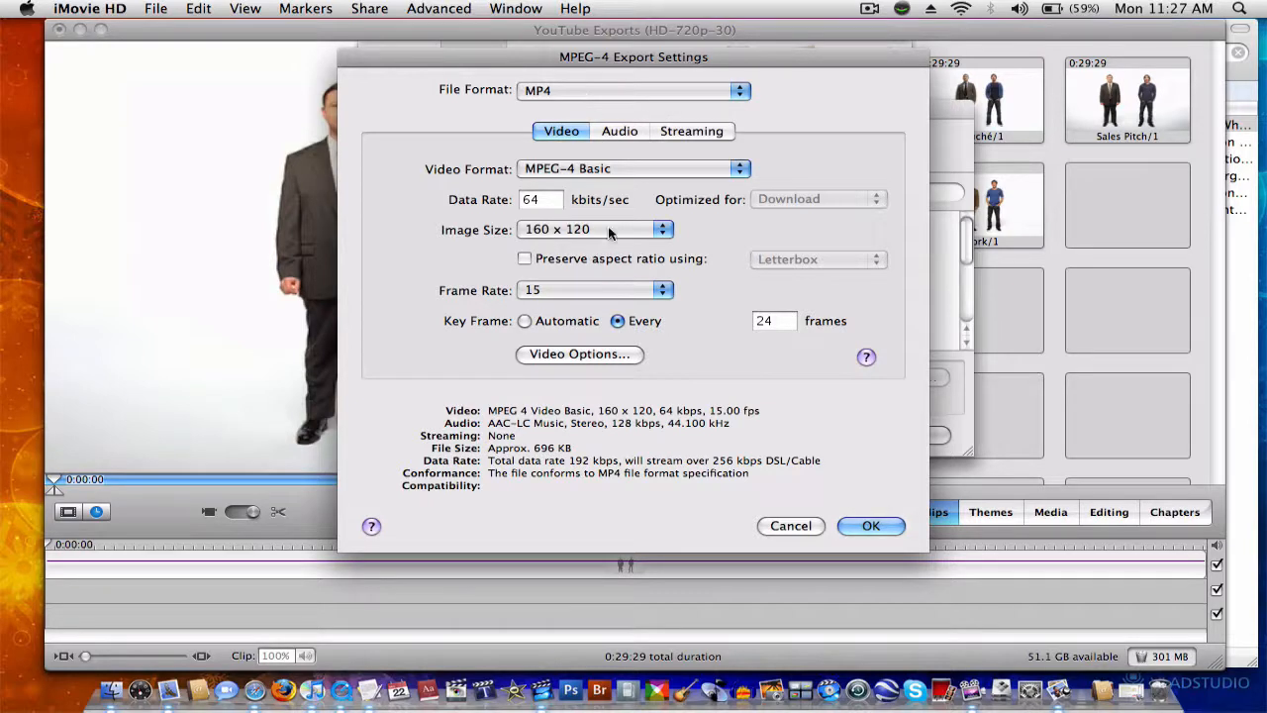
click(599, 175)
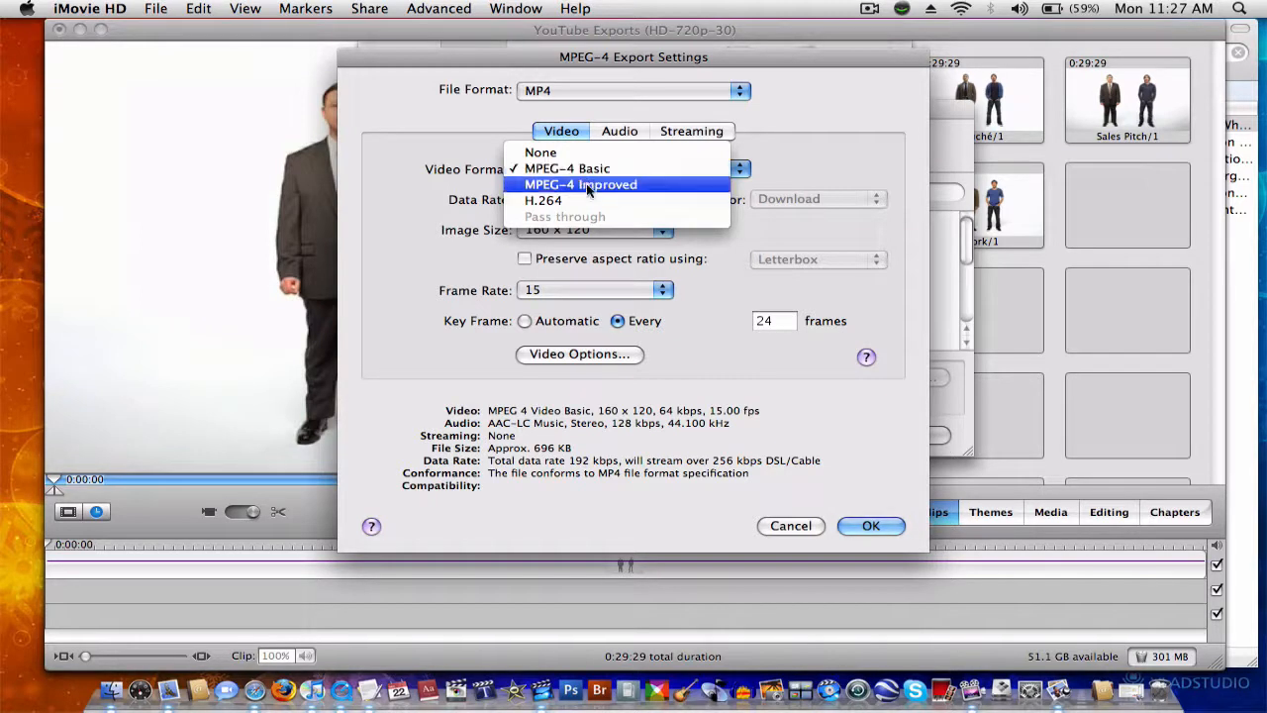
click(586, 200)
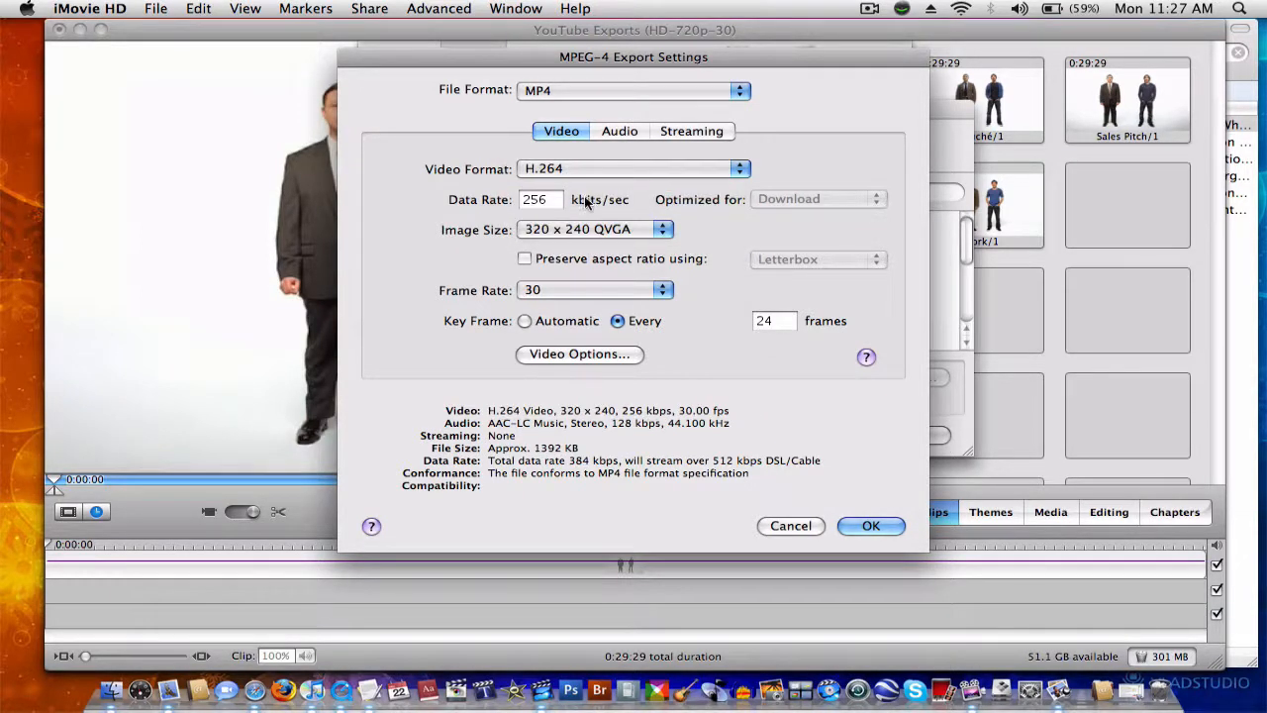
Step: Set the MPEG-4 video data rate to 1500 kbits/sec
click(547, 202)
key(BackSpace)
key(BackSpace)
key(BackSpace)
text(1500)
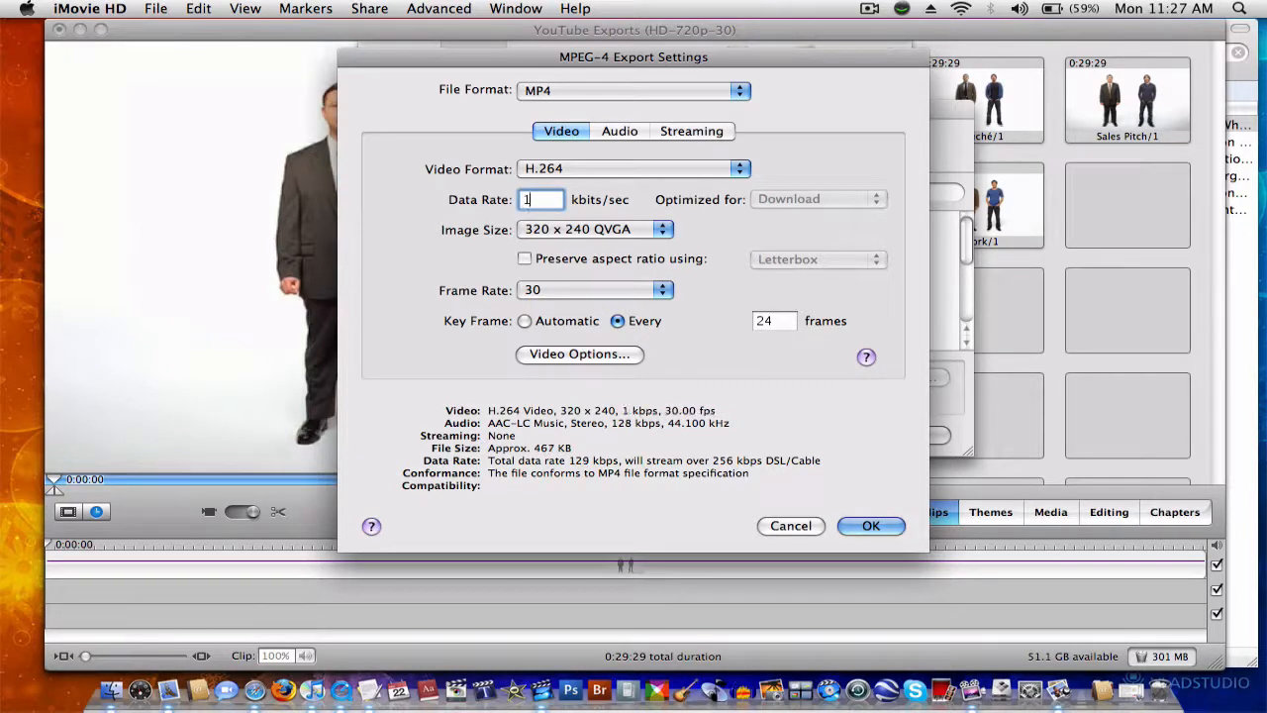
Step: Set the image size to 1280 x 720 HD, the frame rate to 60, and the key frames to Automatic
click(551, 236)
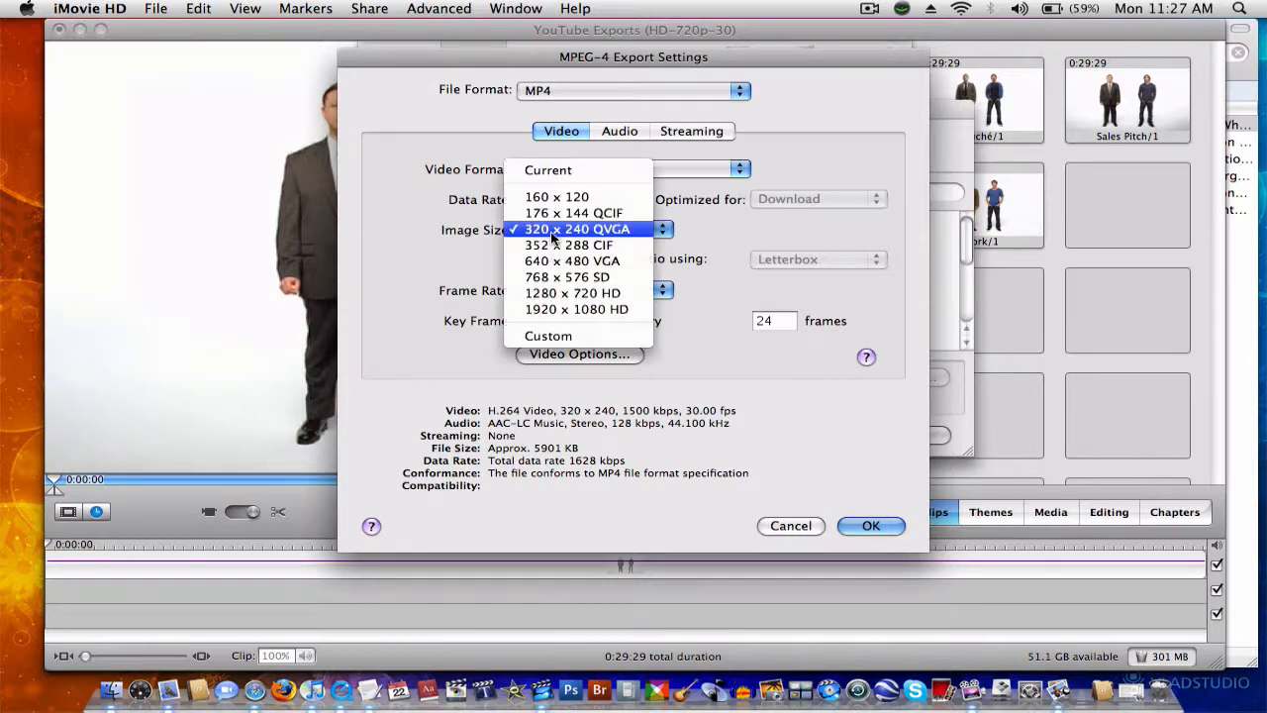
click(585, 296)
click(598, 289)
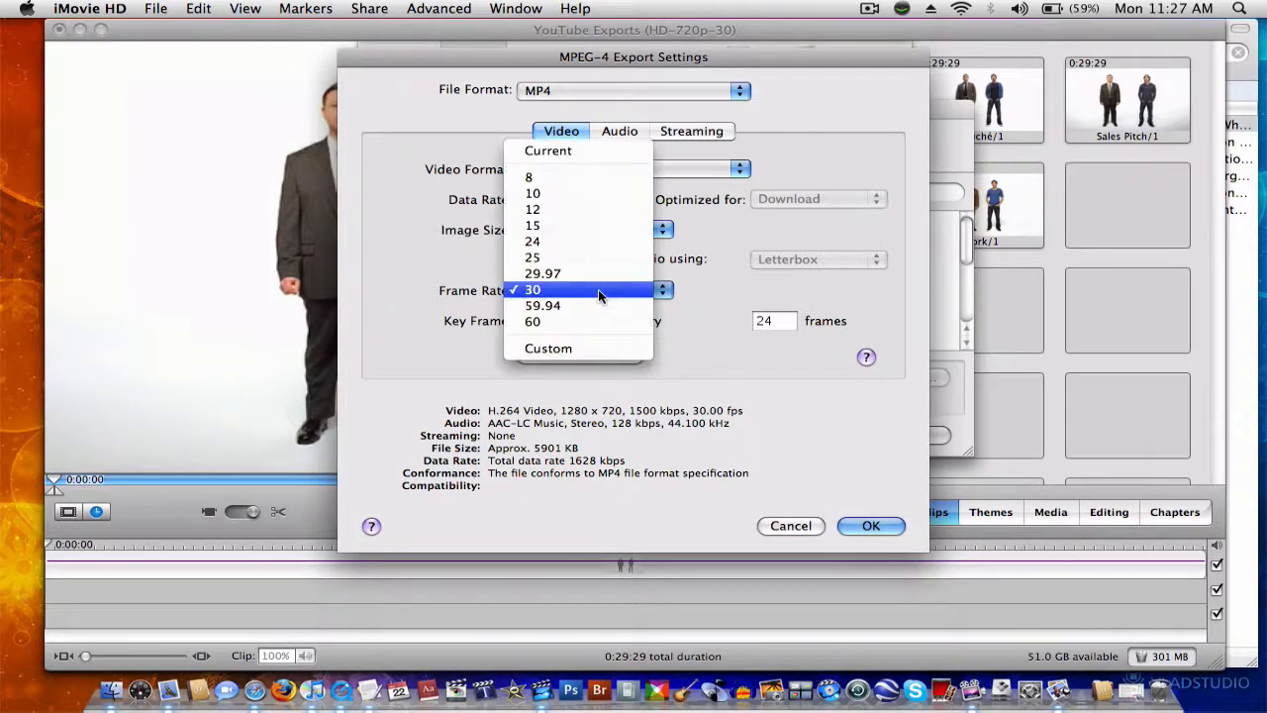
click(580, 323)
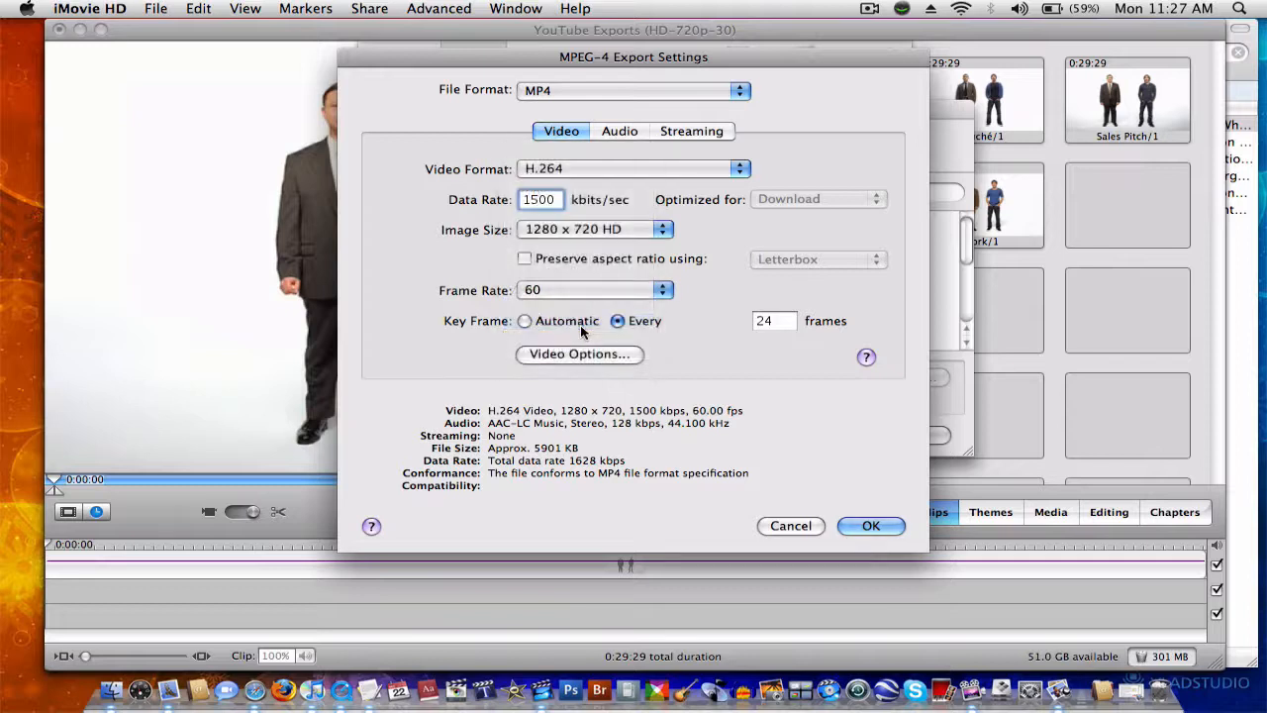
click(571, 323)
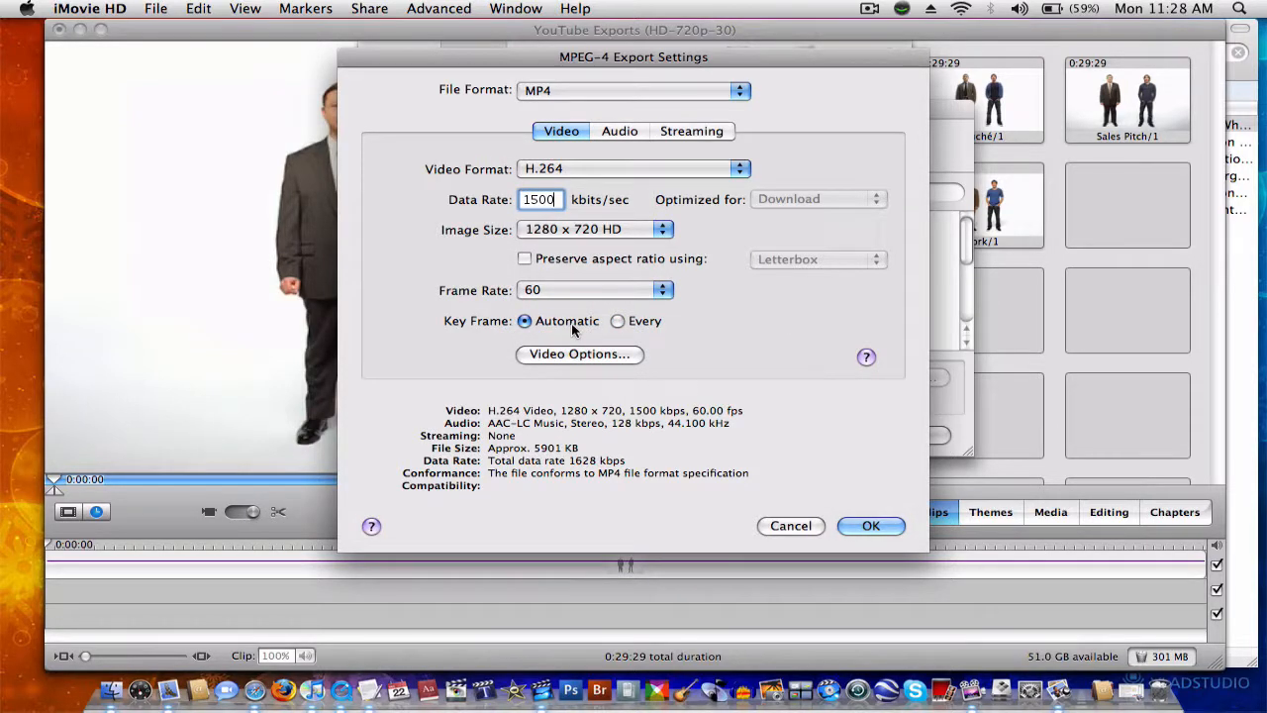
Step: Set the audio data rate to 192 kbps in the MPEG-4 export settings
click(614, 136)
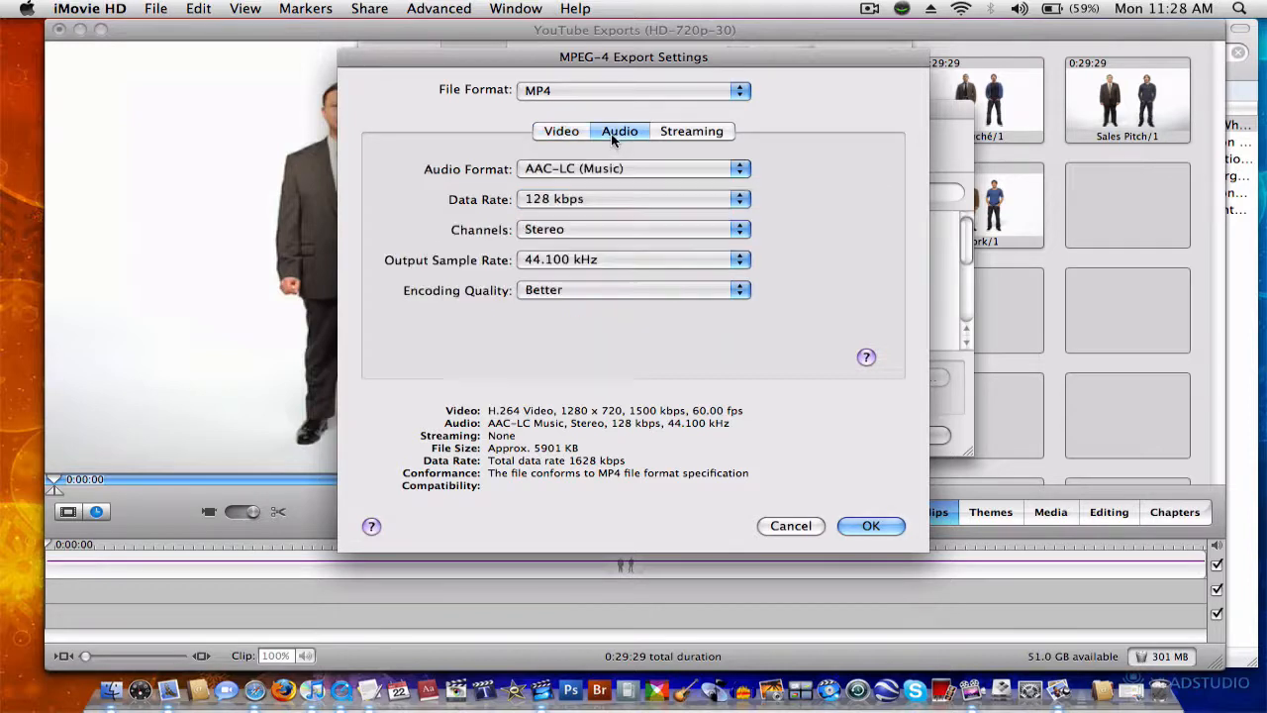
click(579, 203)
click(581, 230)
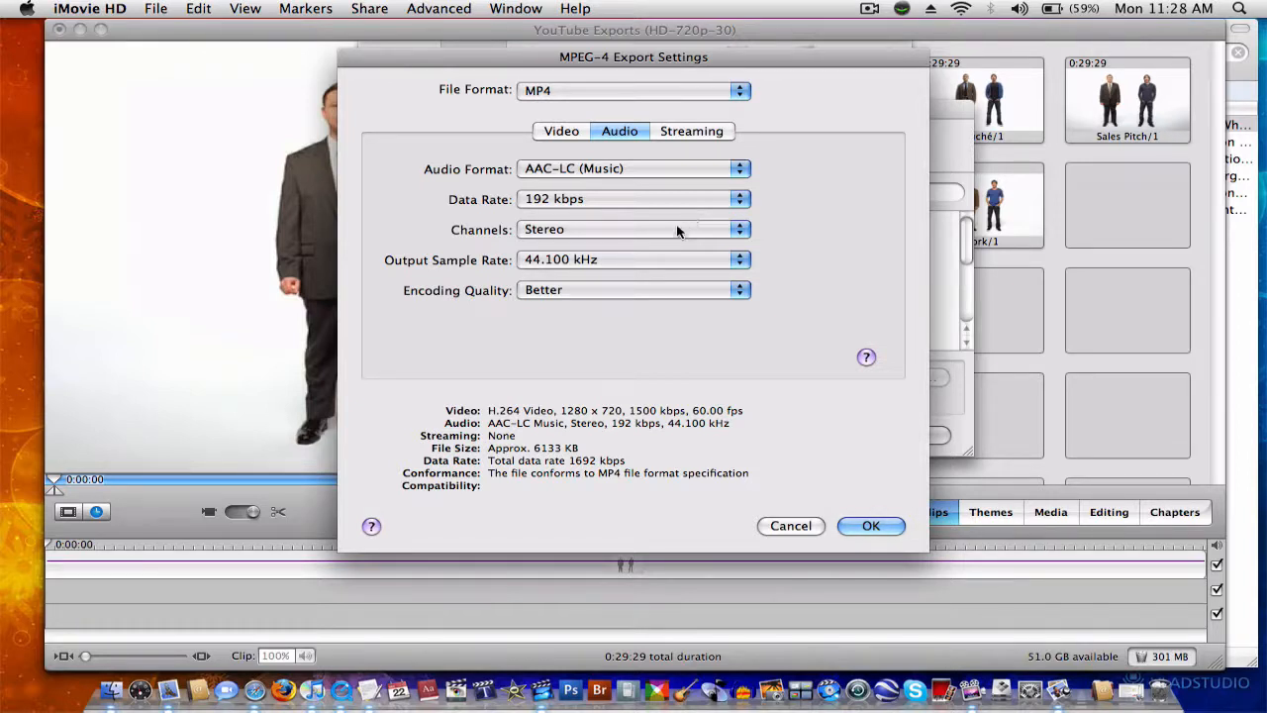
Step: Review the audio channel, format and encoding quality choices and the streaming settings, and return to the video settings
click(669, 232)
click(797, 229)
click(641, 170)
click(806, 188)
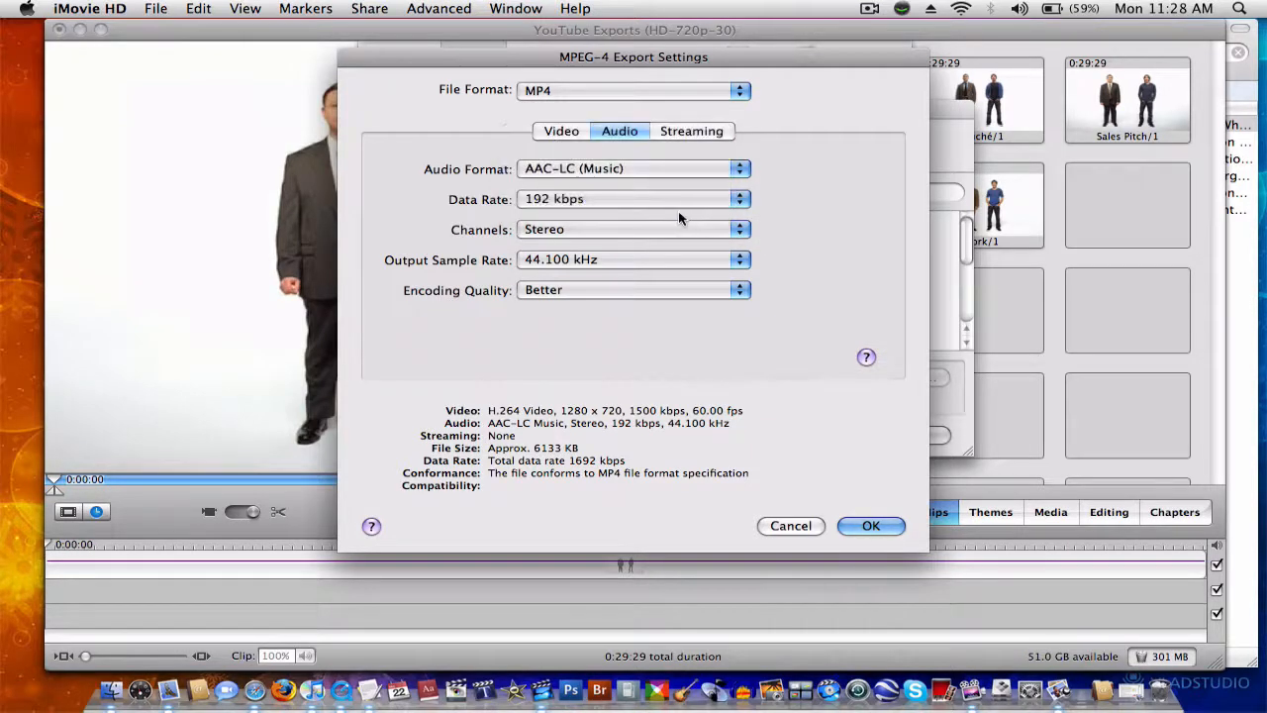
click(584, 289)
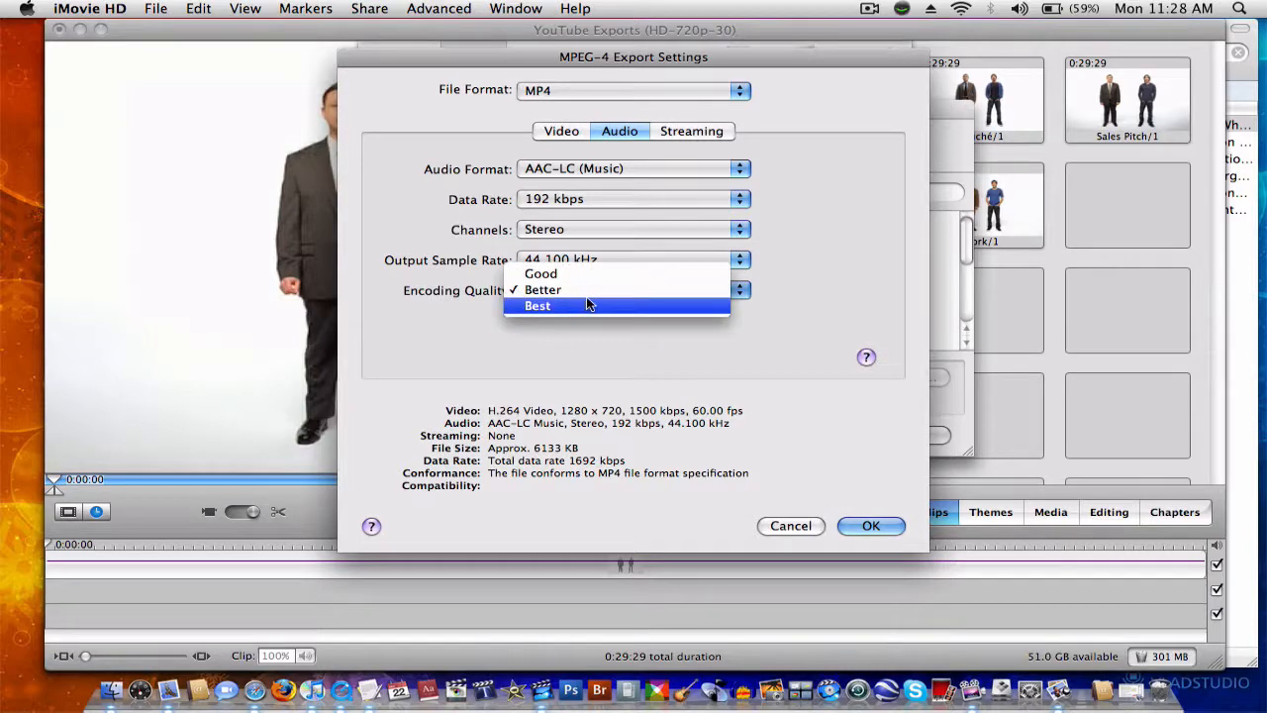
click(882, 290)
click(691, 131)
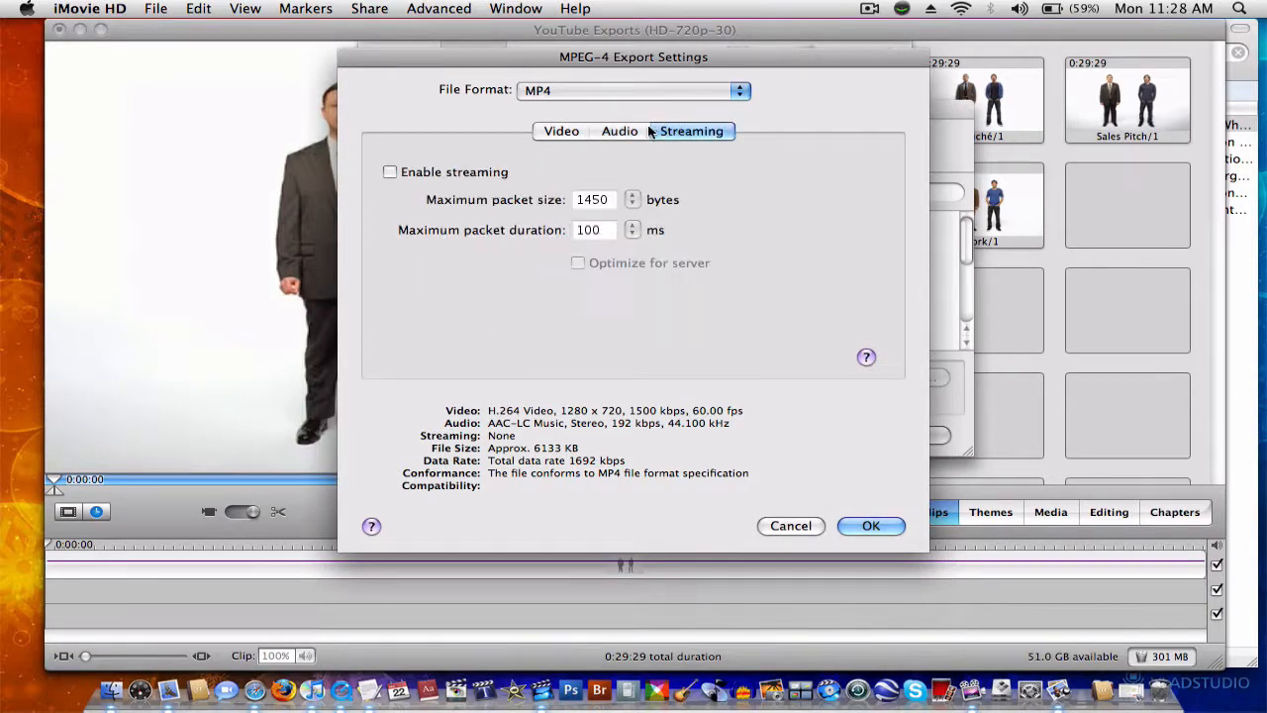
click(572, 132)
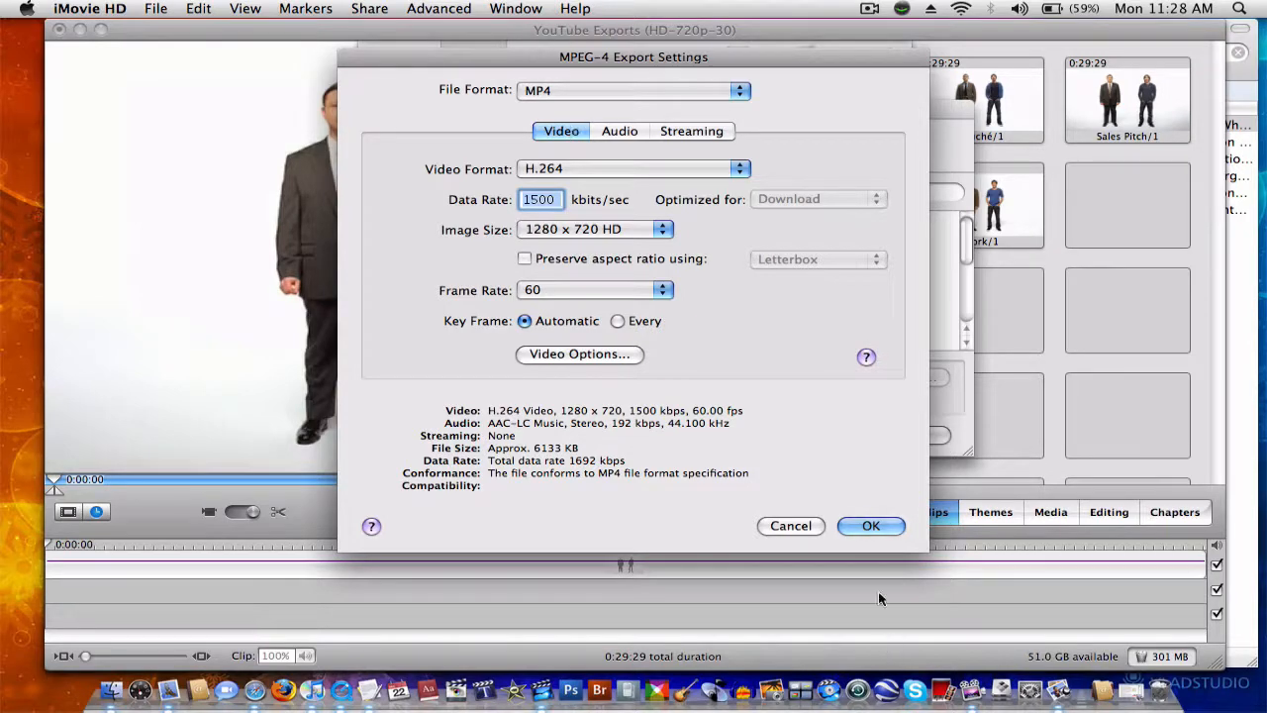
Step: Accept the MPEG-4 export settings and cancel saving the exported file Get A Mac.mp4
click(867, 525)
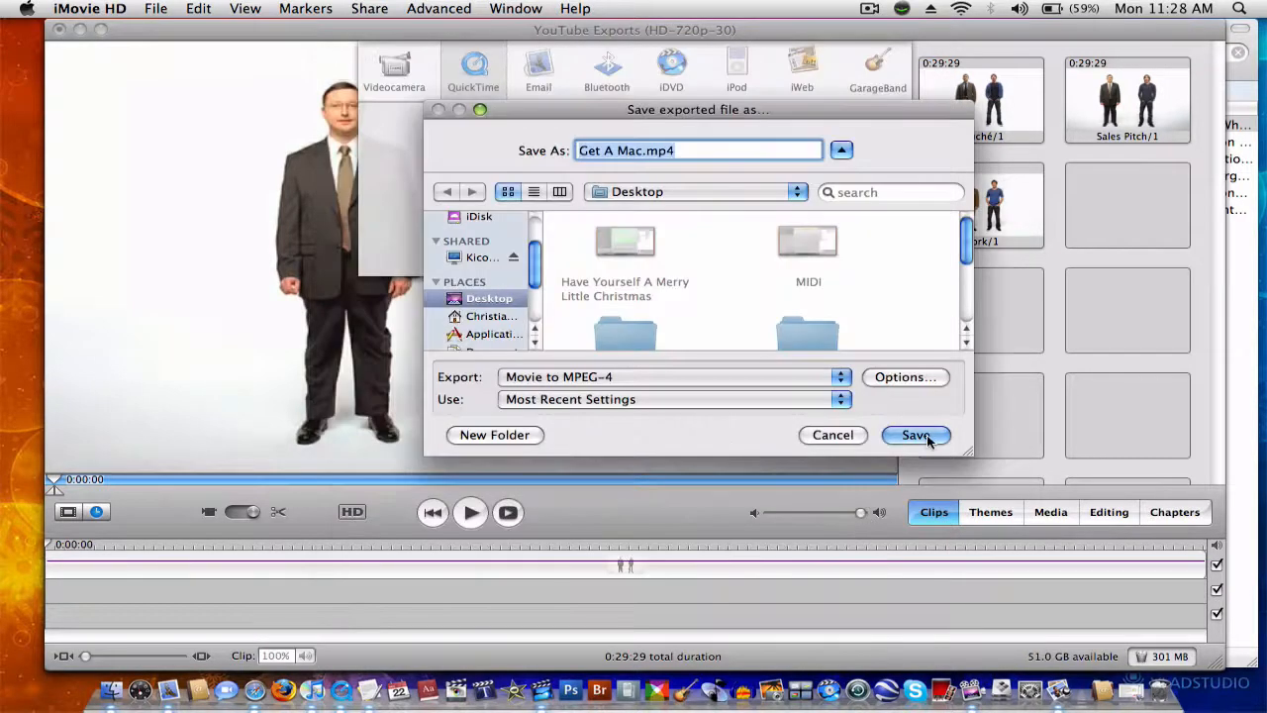
click(831, 439)
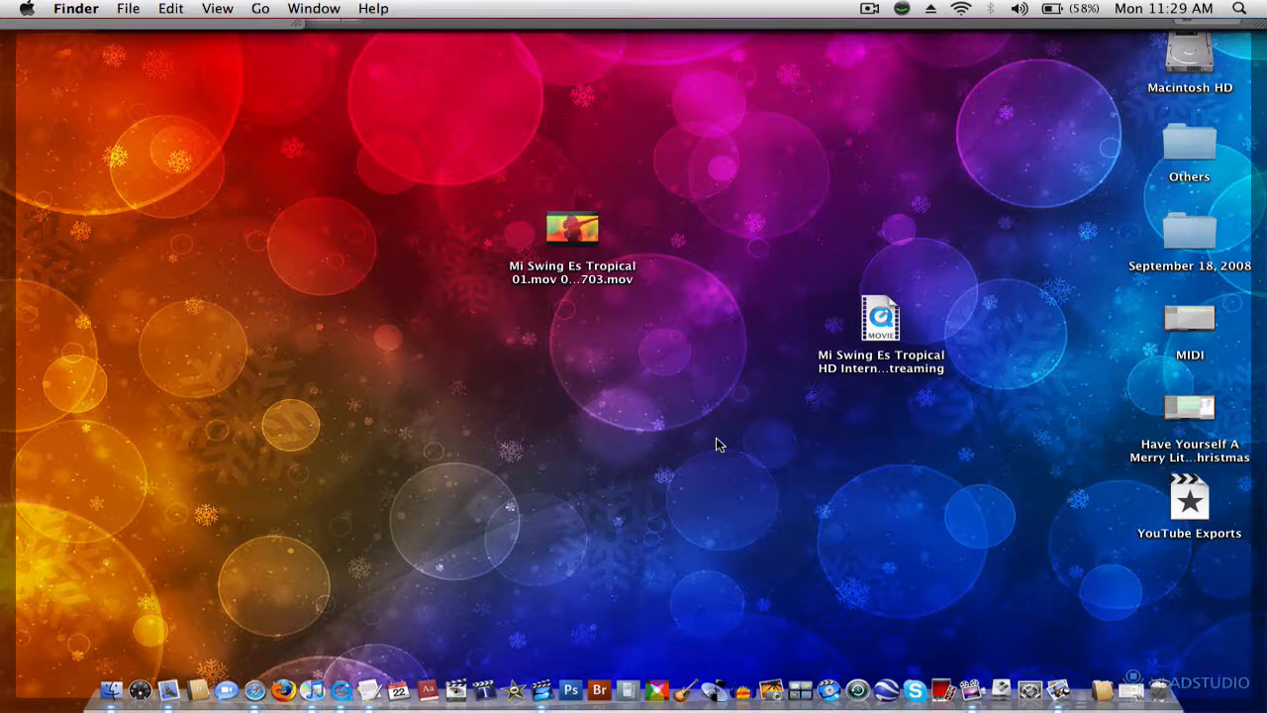
Step: Play the Mi Swing Es Tropical 01.mov movie from the desktop full screen in QuickTime Player, and close it
double_click(570, 246)
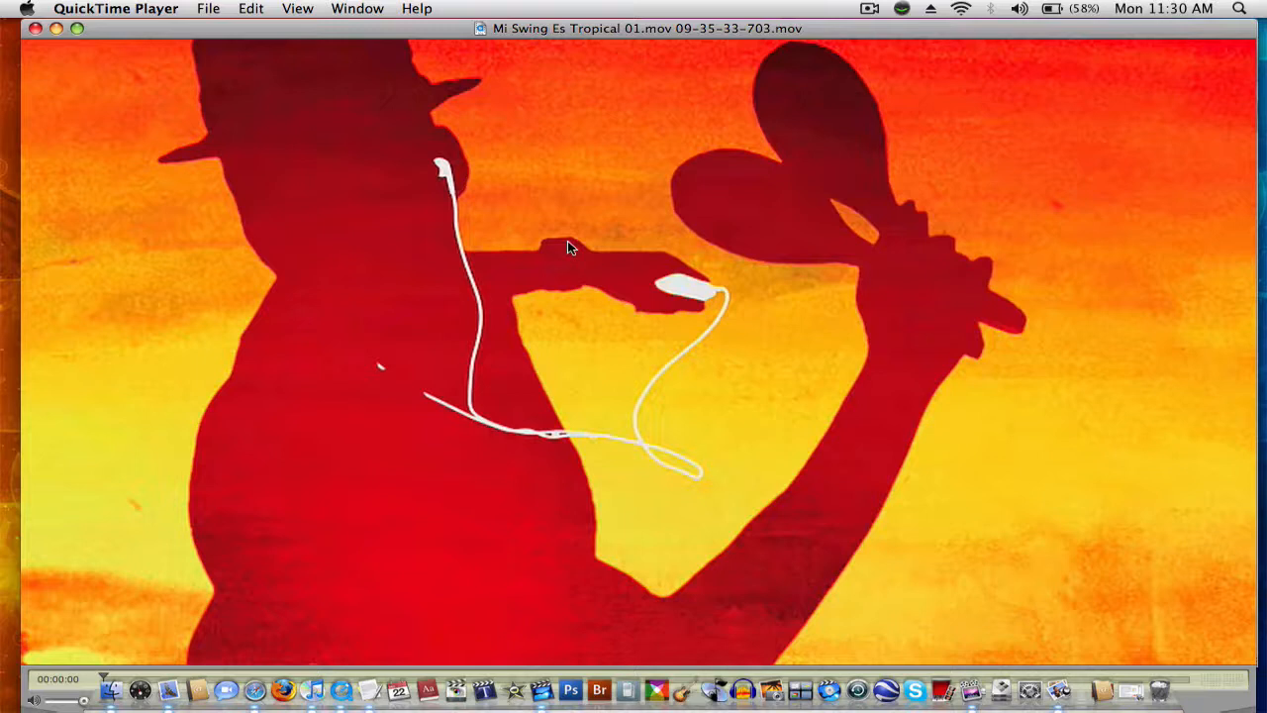
key(super+f)
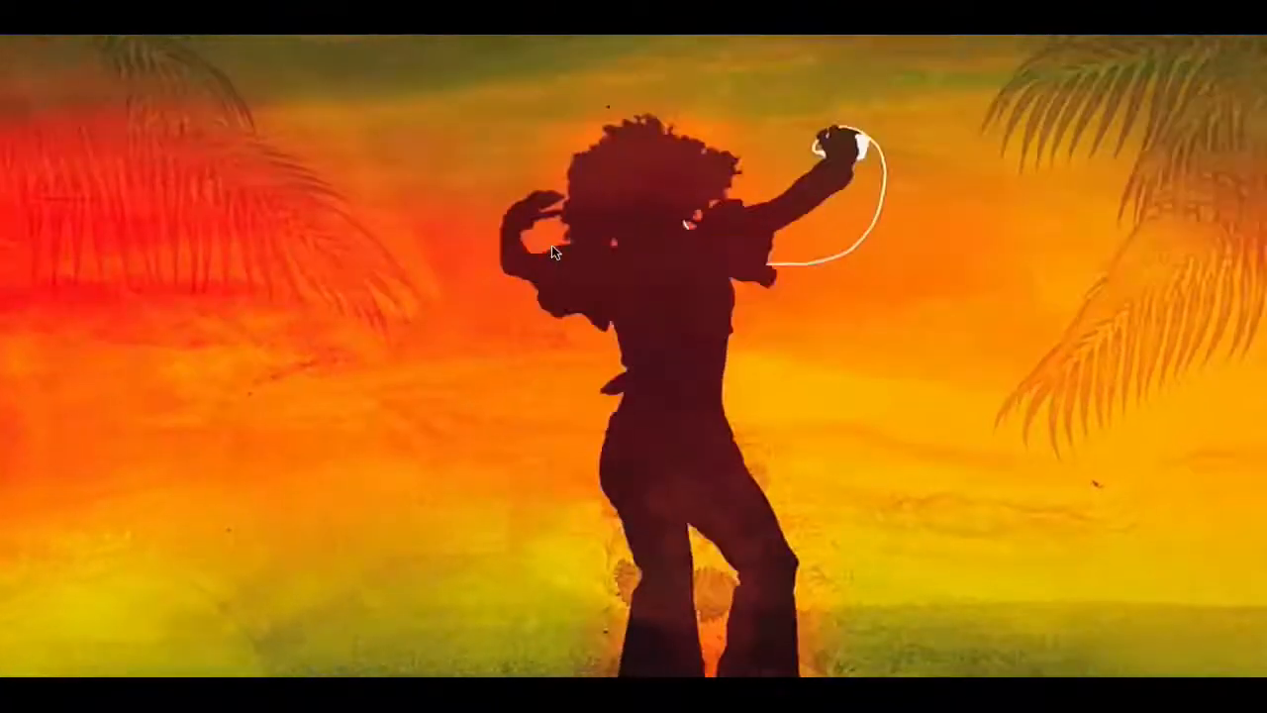
mouse_move(554, 247)
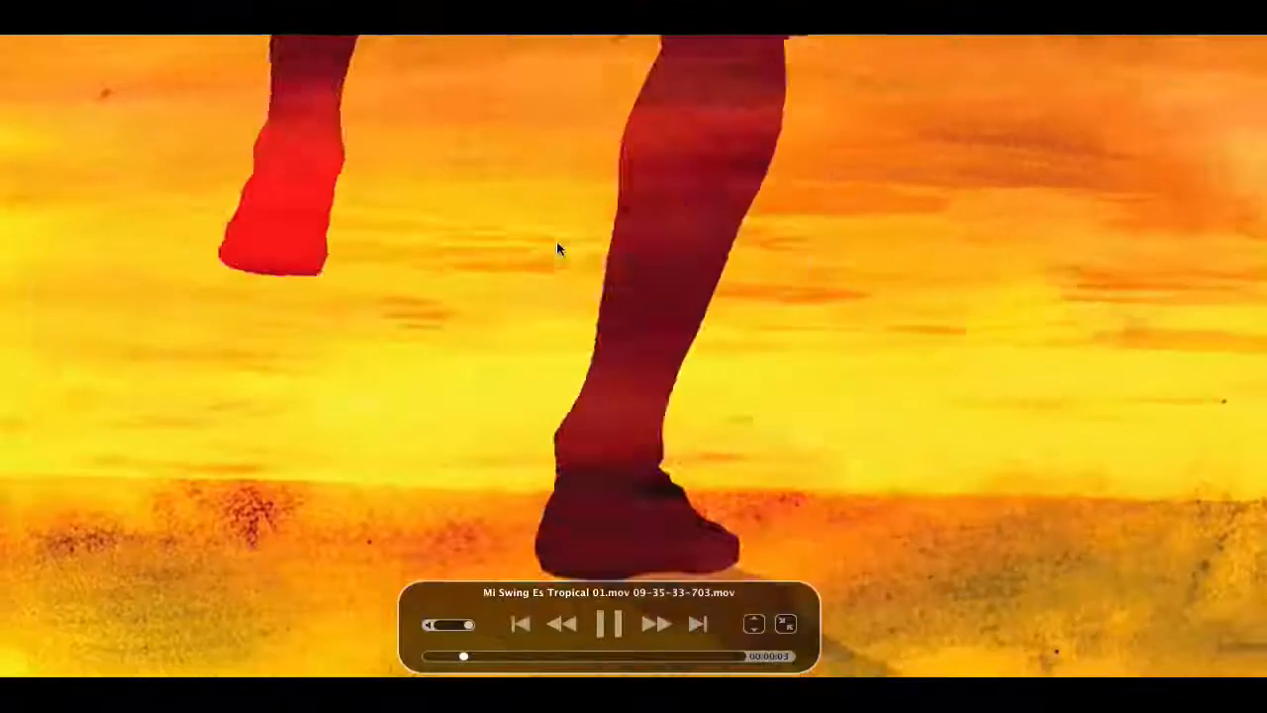
key(space)
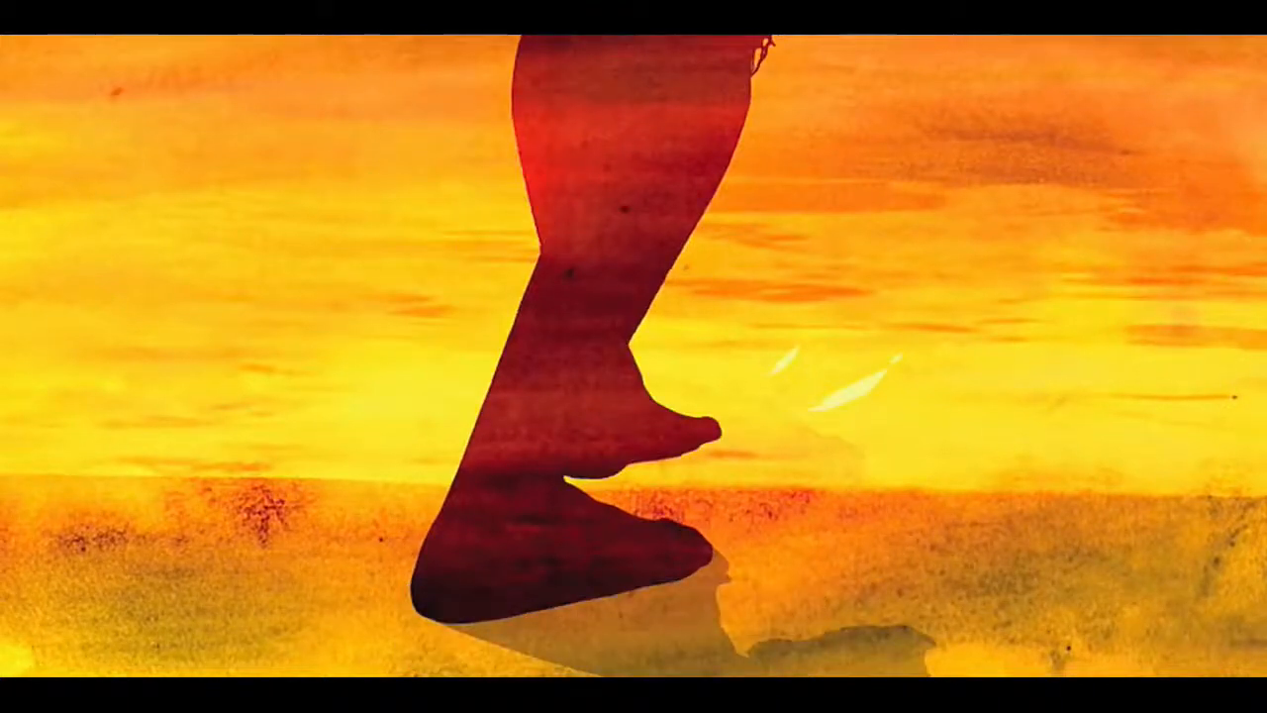
key(Escape)
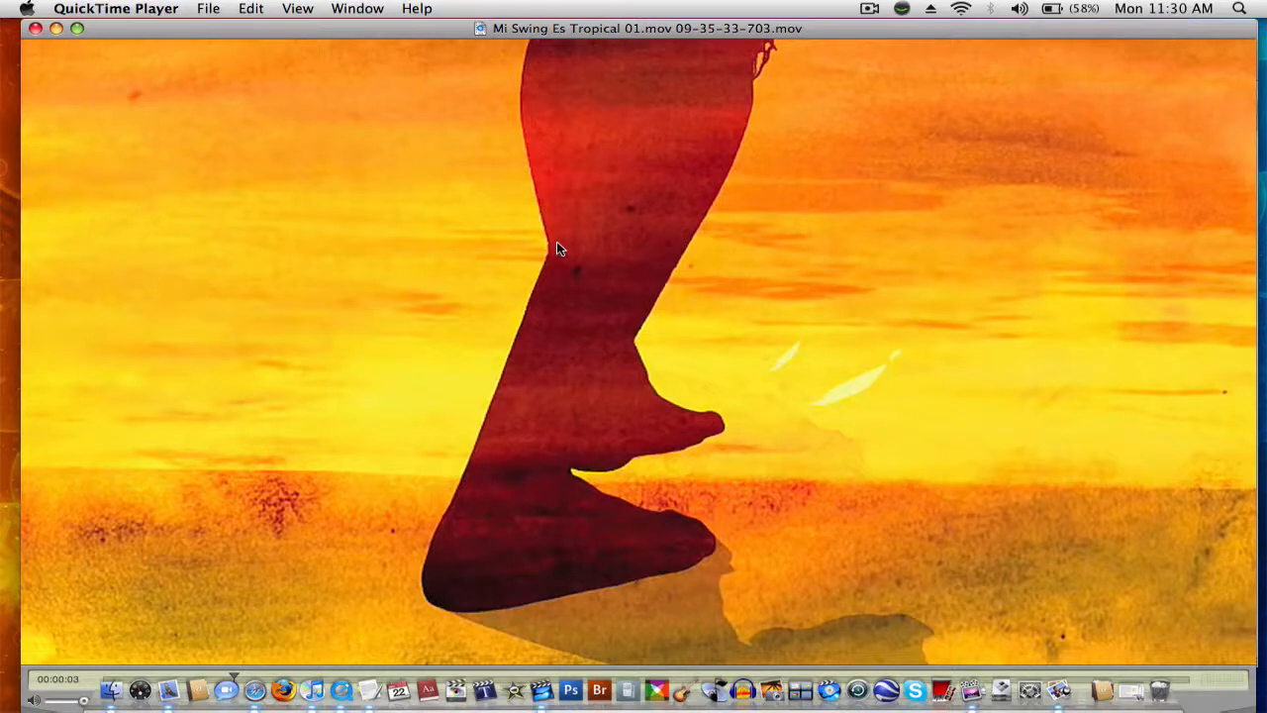
click(35, 27)
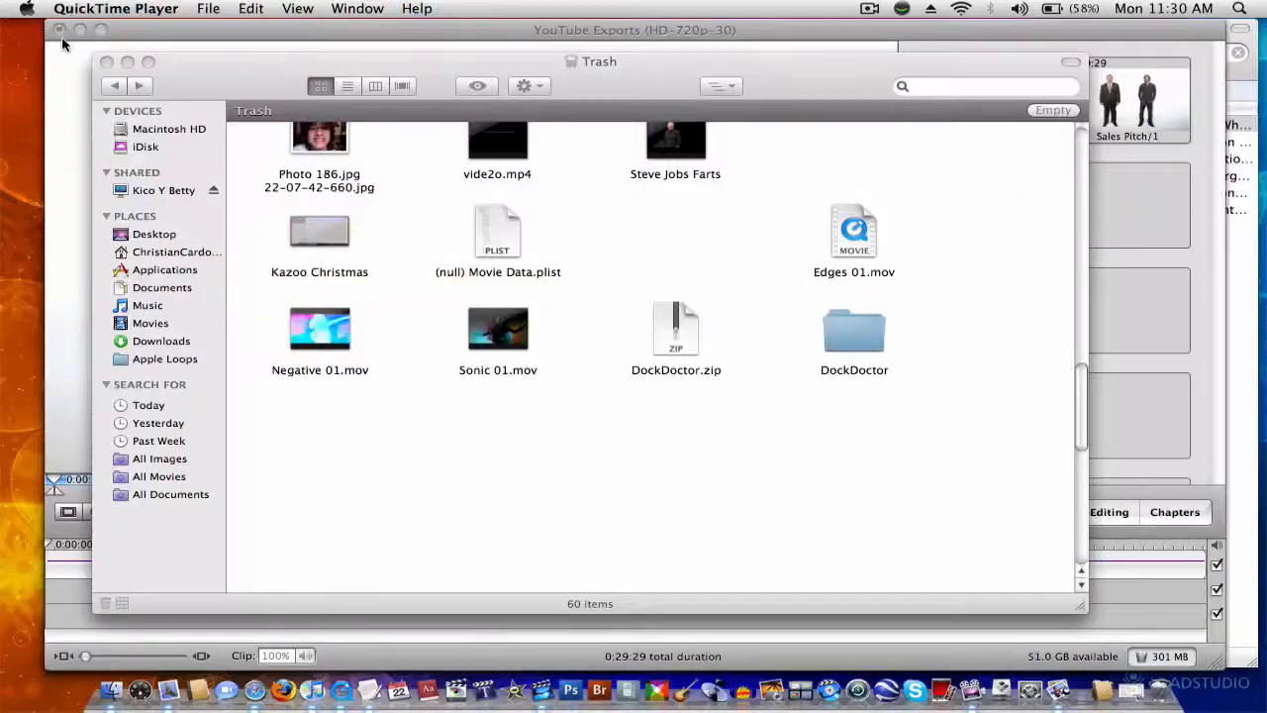
Step: Close the Trash window and minimize the YouTube Exports project window
click(558, 269)
click(106, 62)
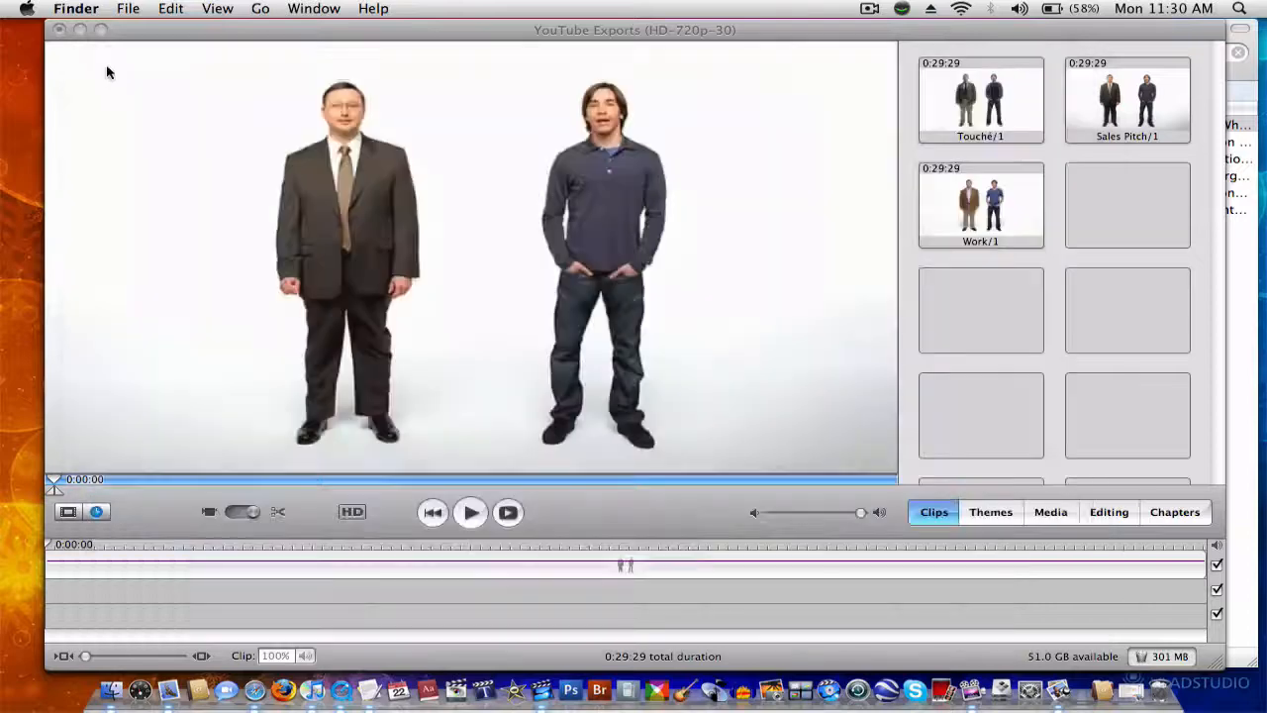
click(79, 30)
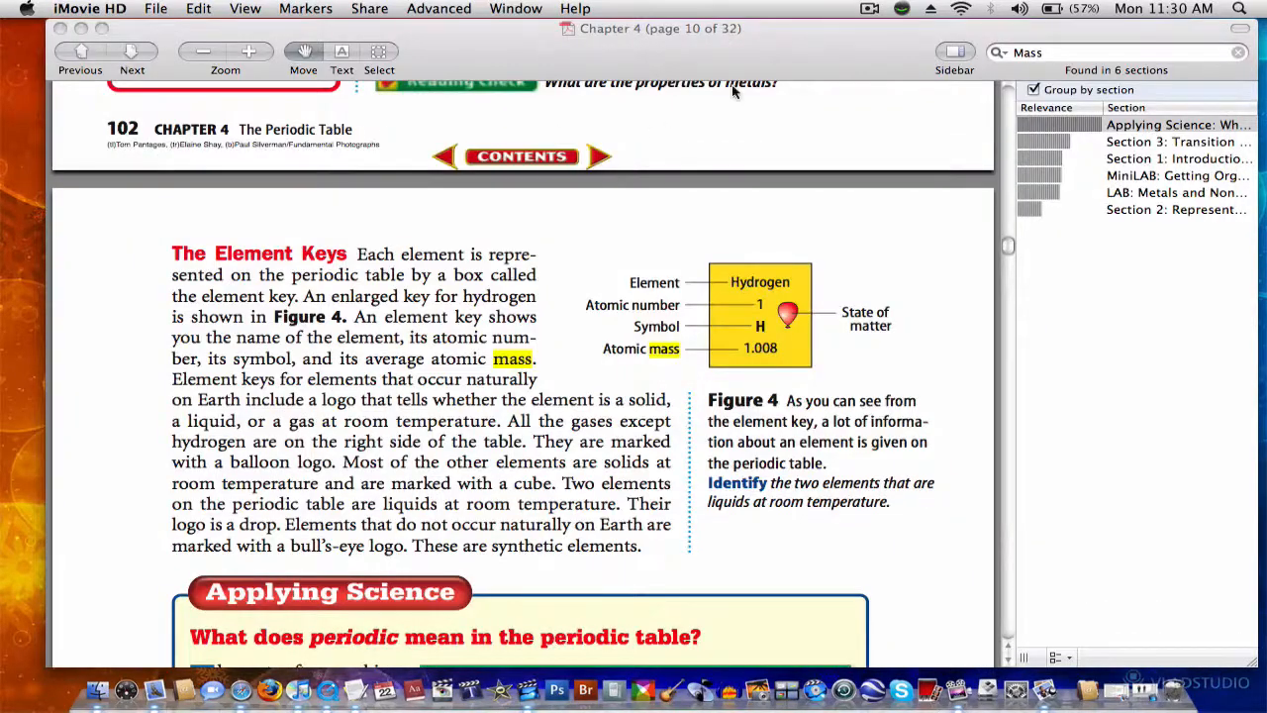
click(751, 94)
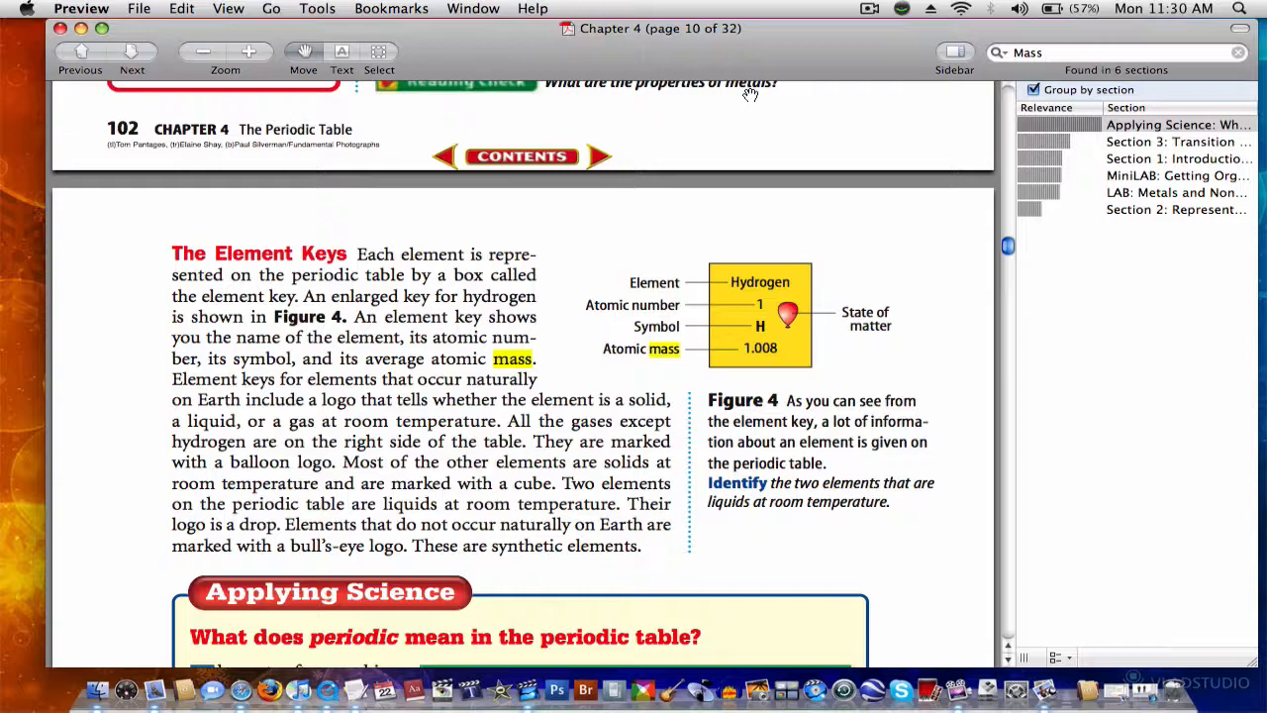
click(869, 9)
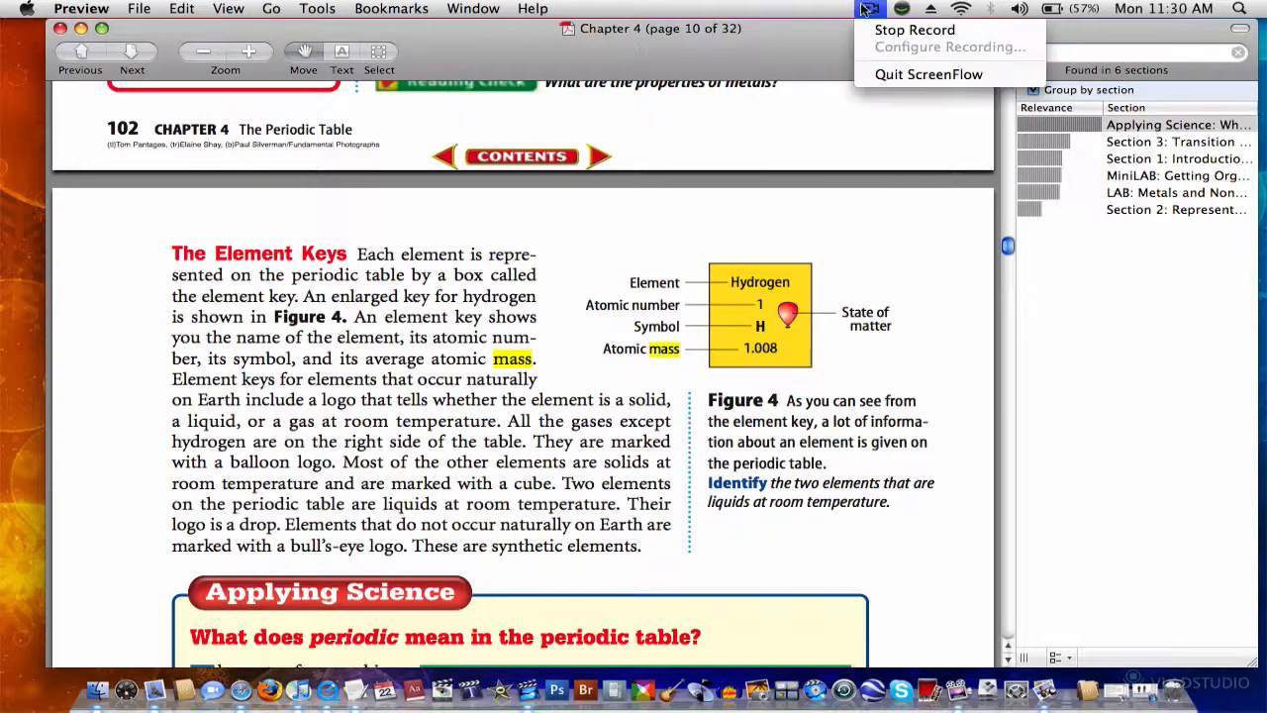